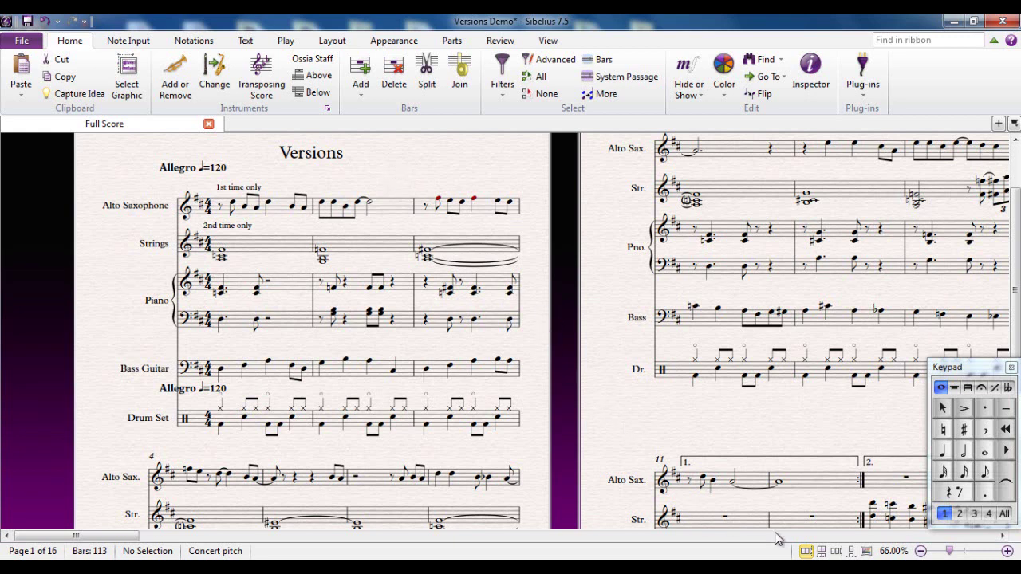
Switch the score to continuous view and frame the opening bars.
click(864, 551)
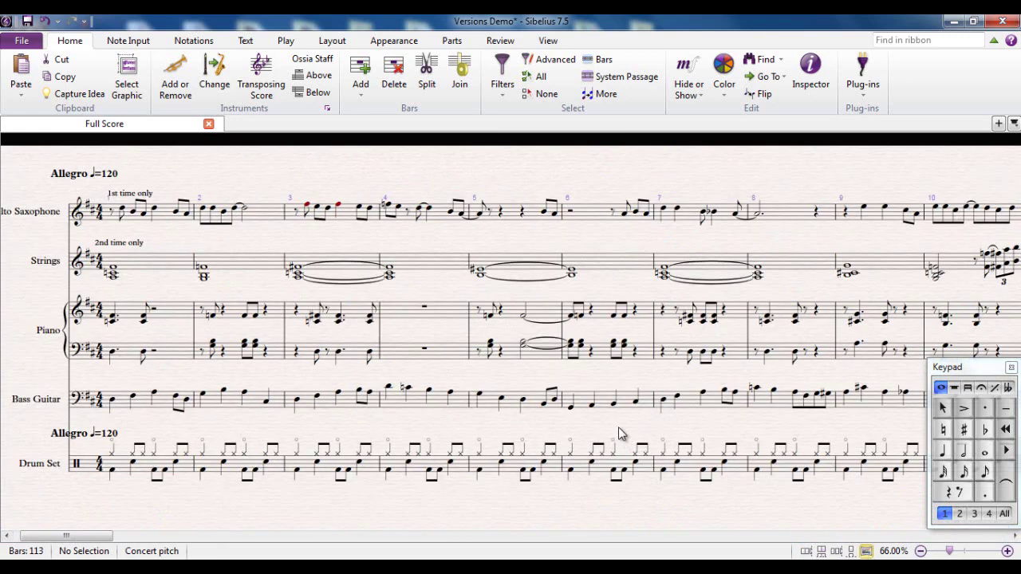
ctrl+scroll(621, 430, down, 1)
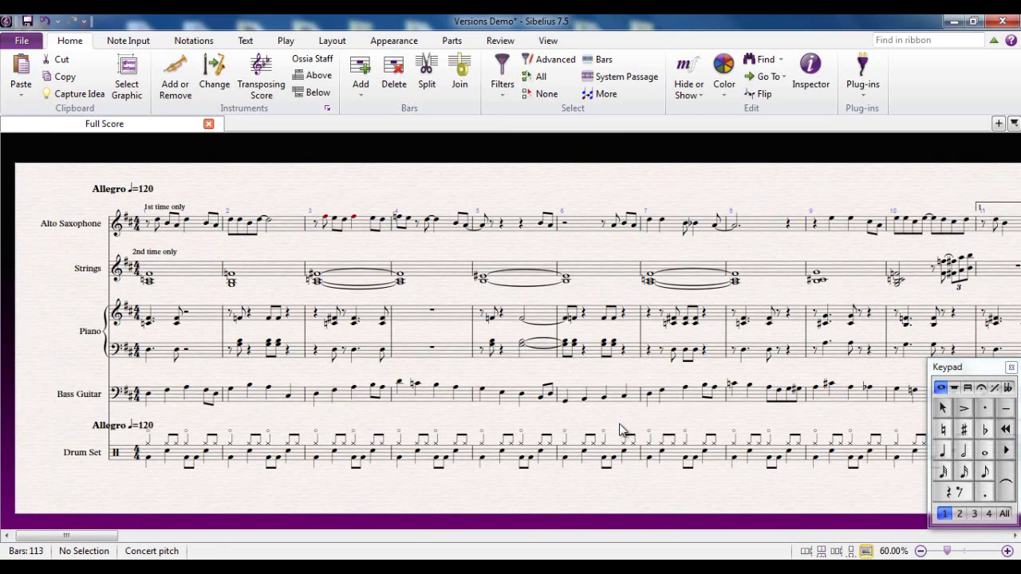
drag(685, 422, 634, 398)
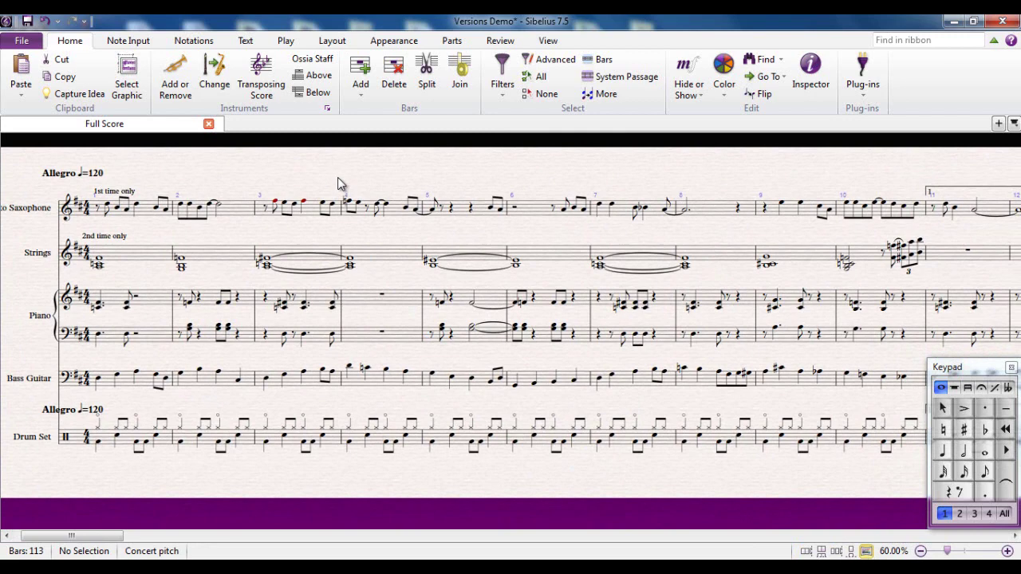
drag(339, 179, 342, 180)
Add a Flute from the Woodwind instruments to the score.
key(i)
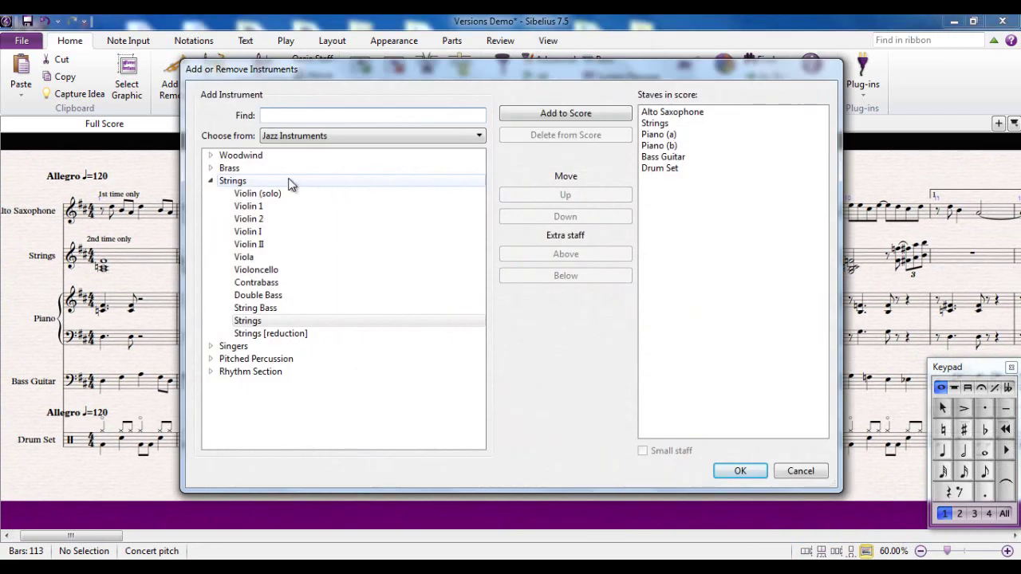
click(211, 180)
click(211, 155)
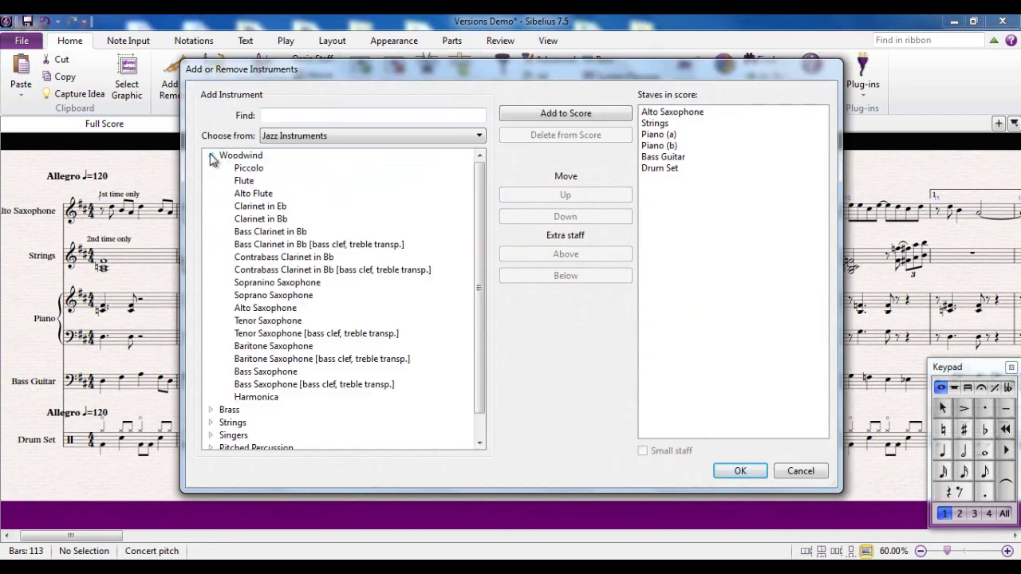
click(244, 180)
click(565, 114)
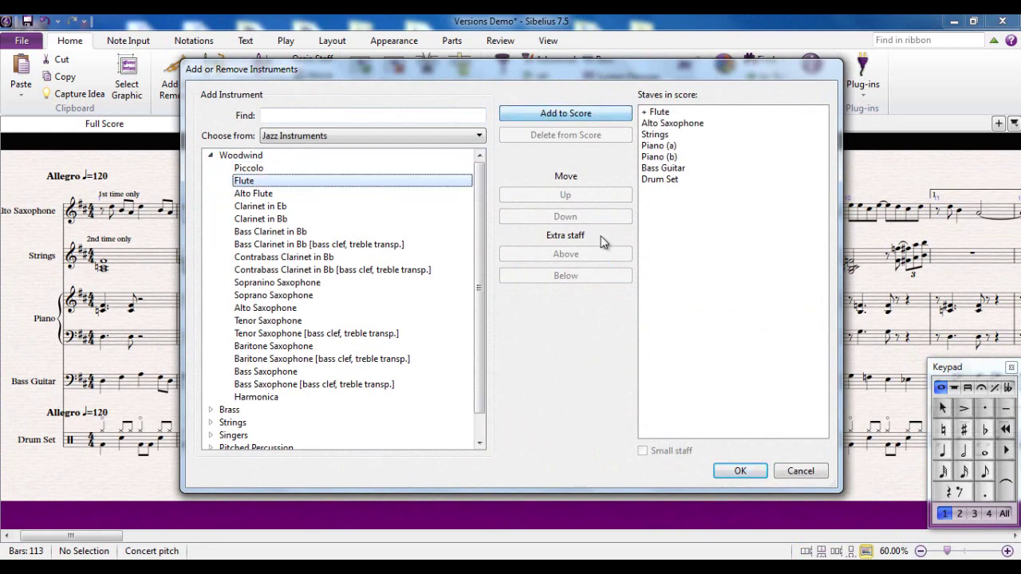
click(739, 471)
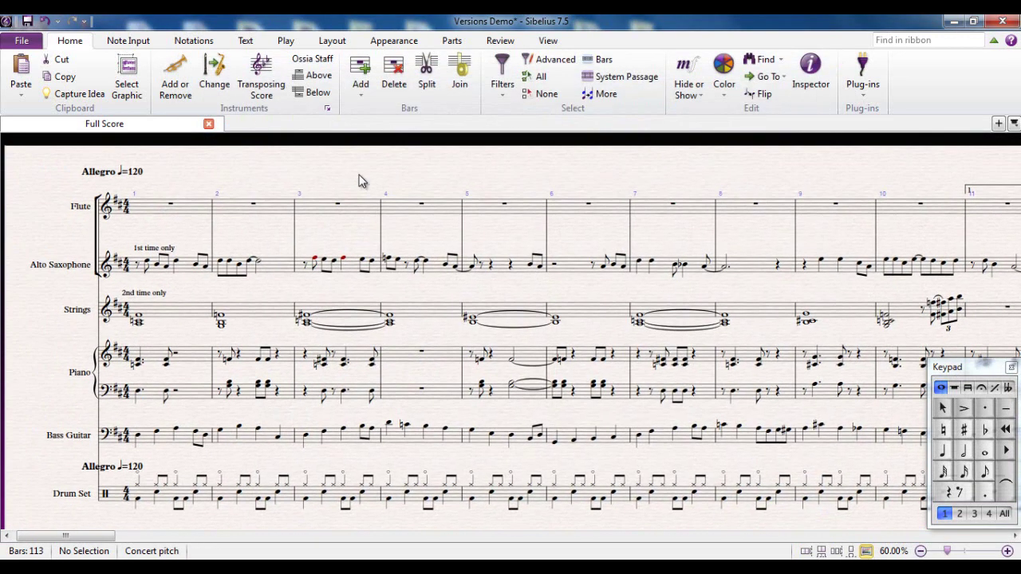
Enter two D eighth notes in Flute bar 1 and raise them an octave.
click(202, 211)
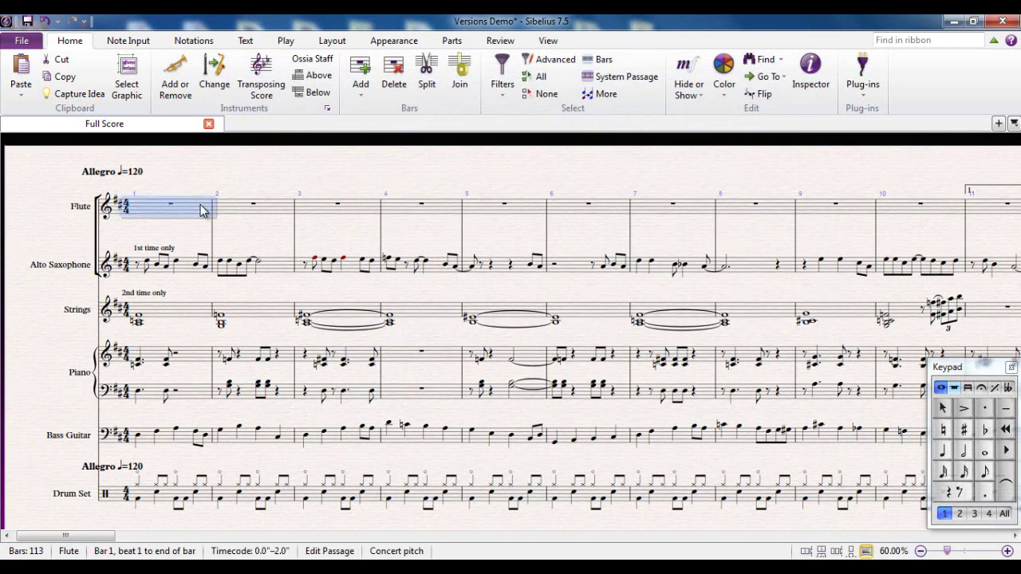
key(0)
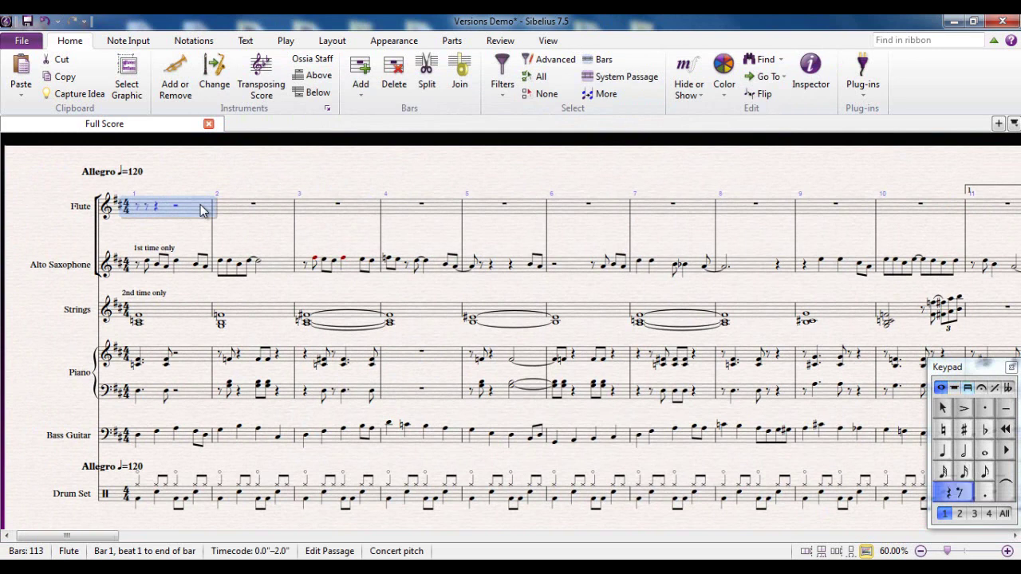
key(c)
key(d)
key(Escape)
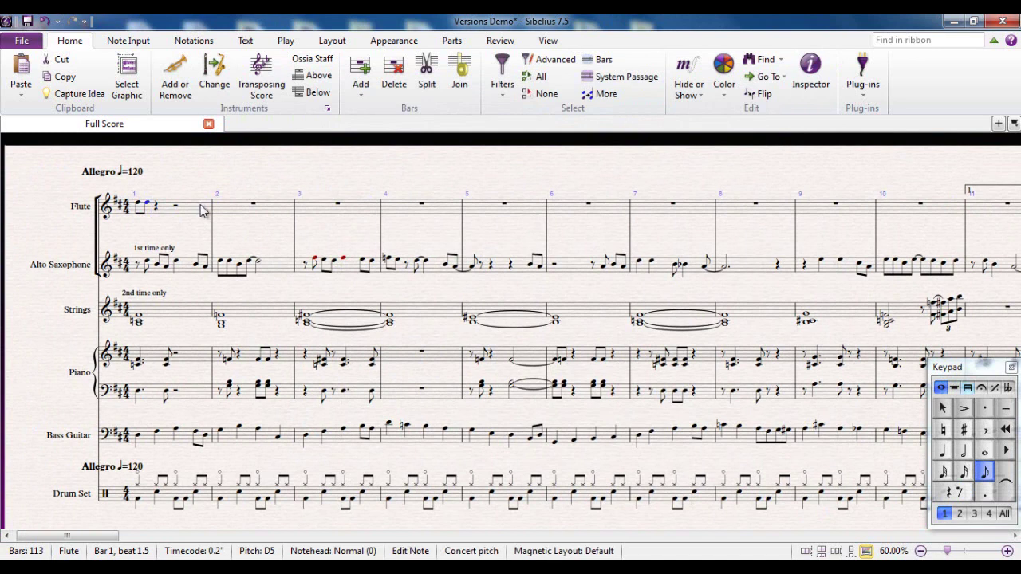
click(202, 210)
key(ctrl+Up)
Repeat the Flute figure into each following bar through bar 12, lowering bar 11 to D6.
key(r)
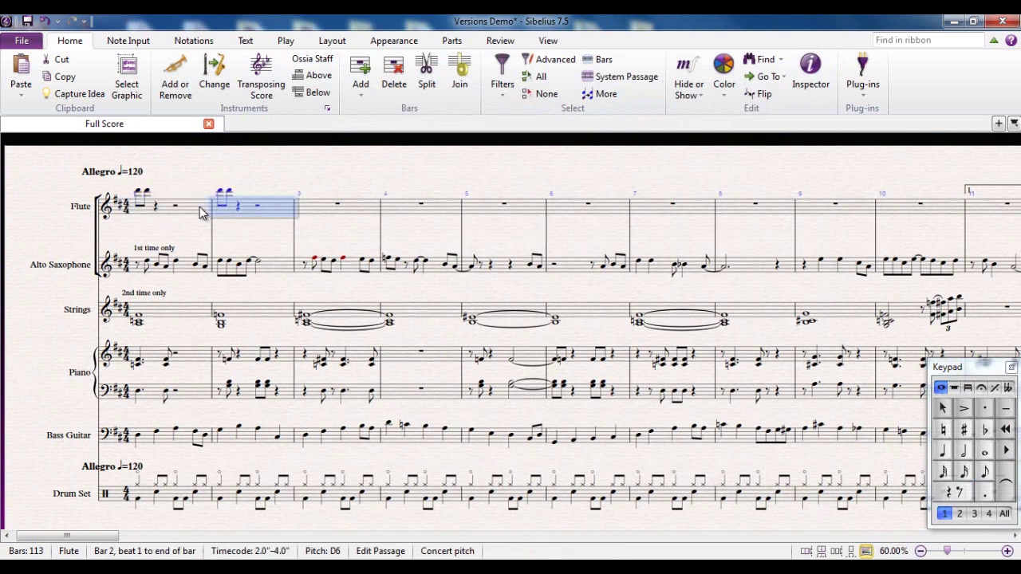
key(r)
key(r)
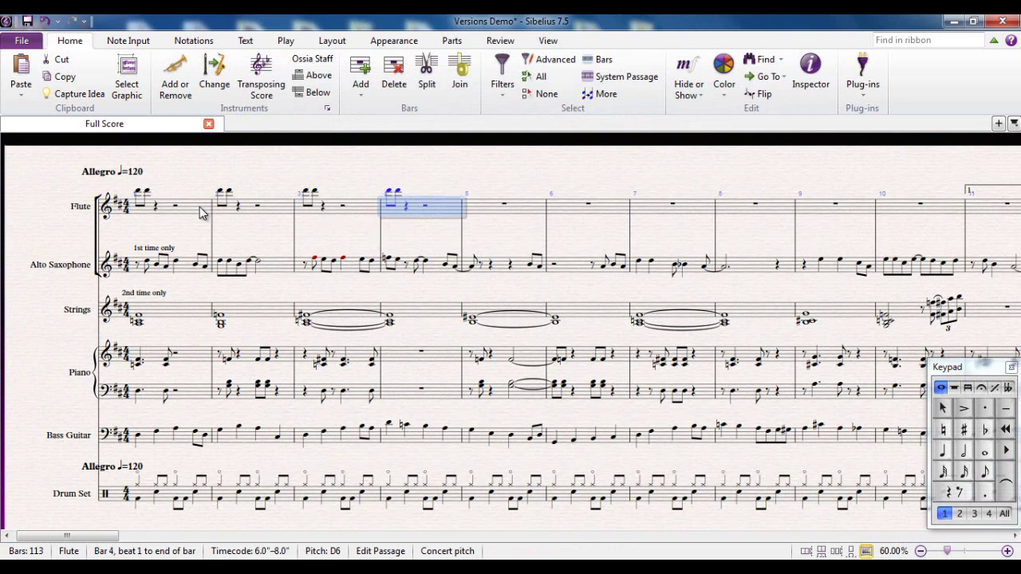
key(r)
key(r)
key(r)
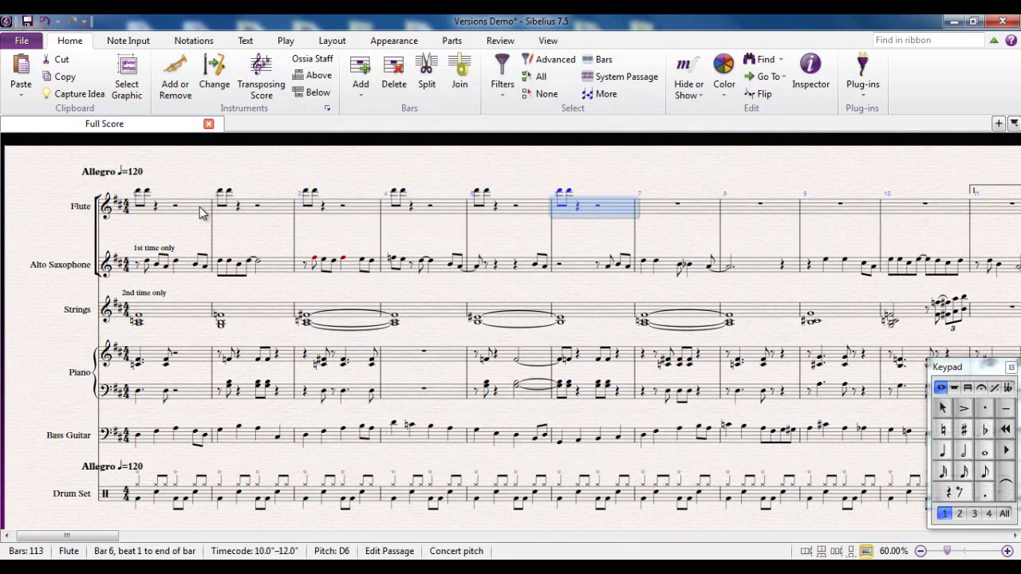
key(r)
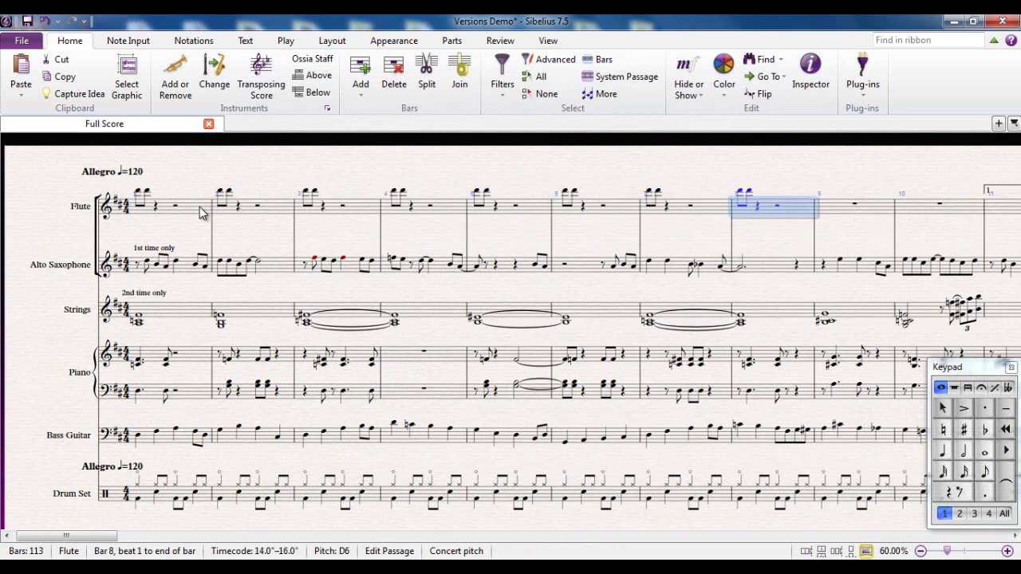
key(r)
key(r)
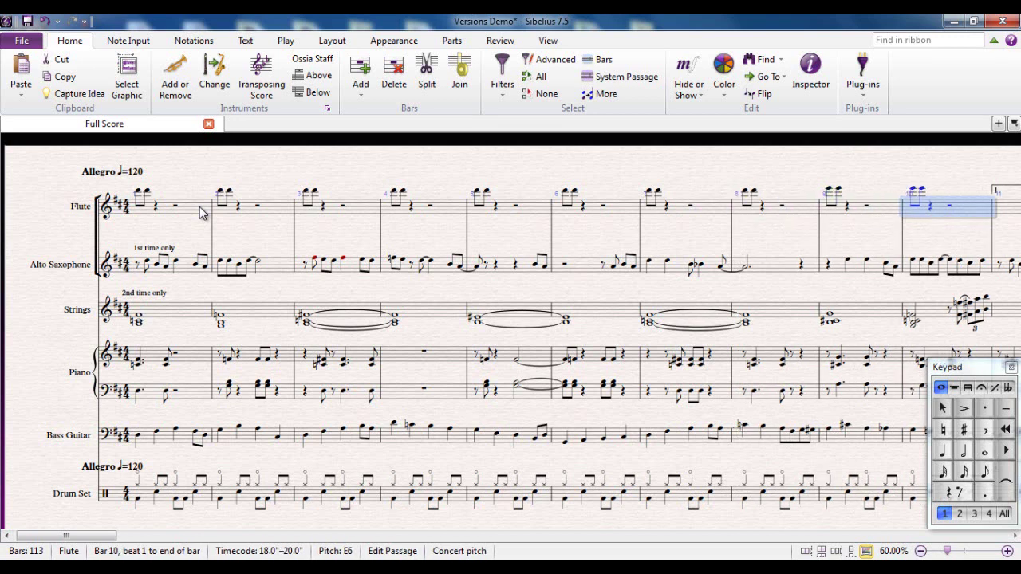
key(r)
key(Down)
key(r)
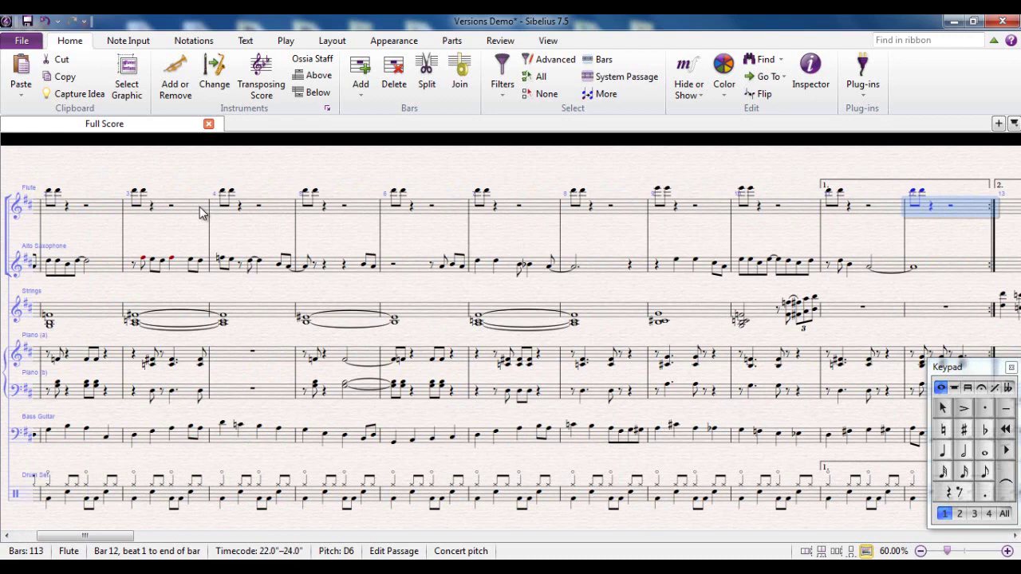
key(Escape)
scroll(204, 212, up, 1)
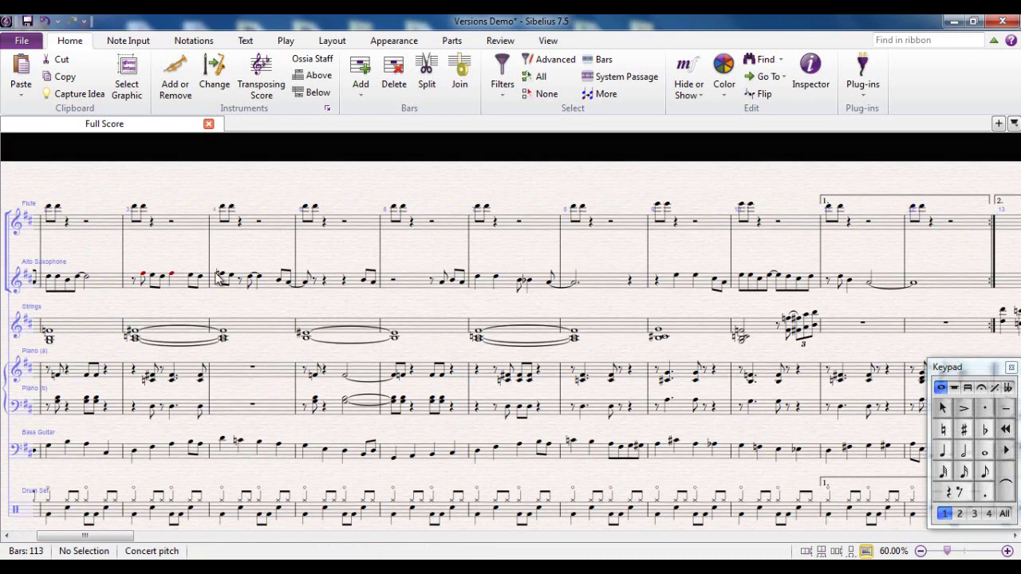
Play back the opening of the score with its new Flute part, then check the File page.
drag(213, 250, 437, 249)
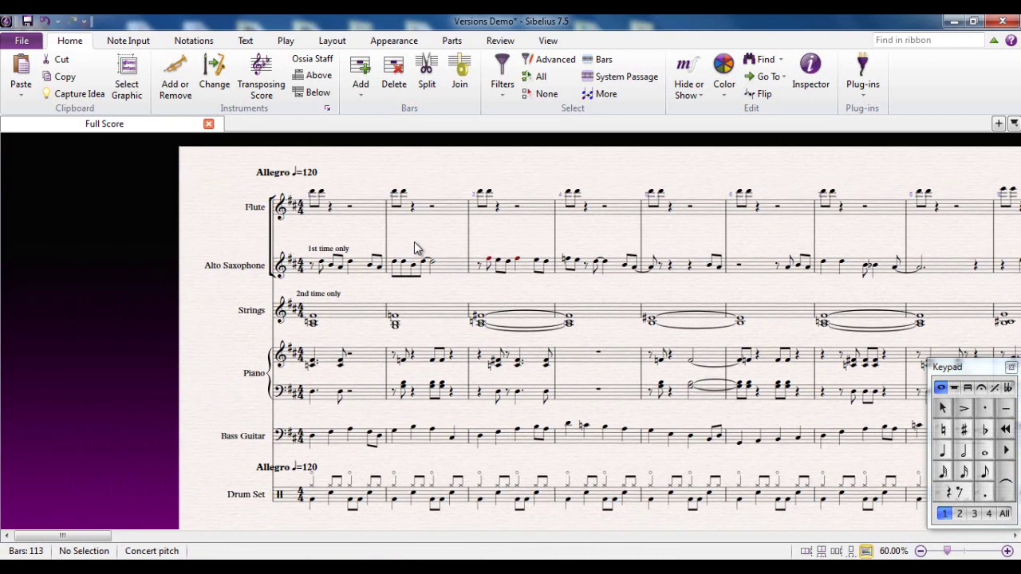
key(space)
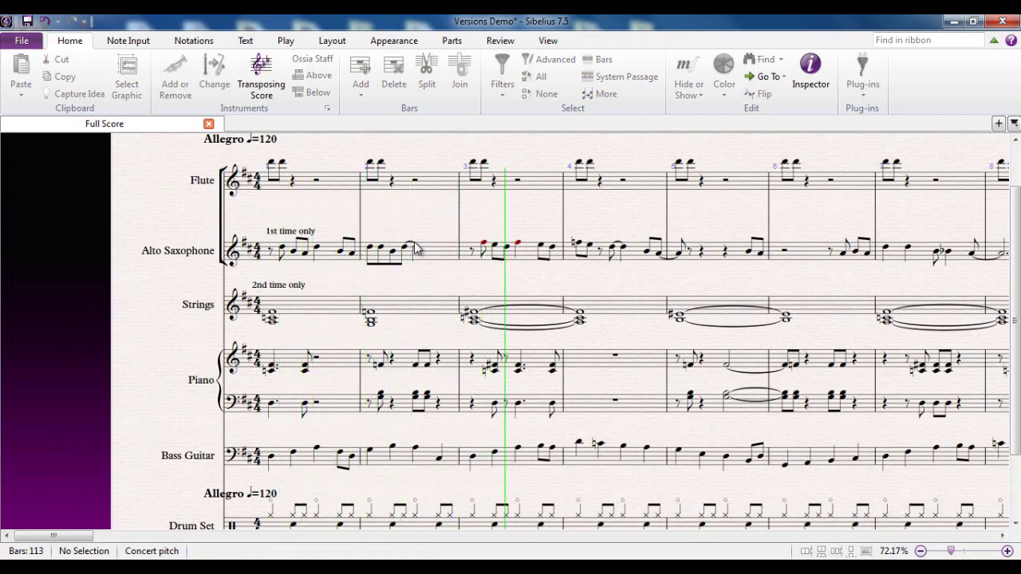
key(space)
drag(524, 162, 347, 161)
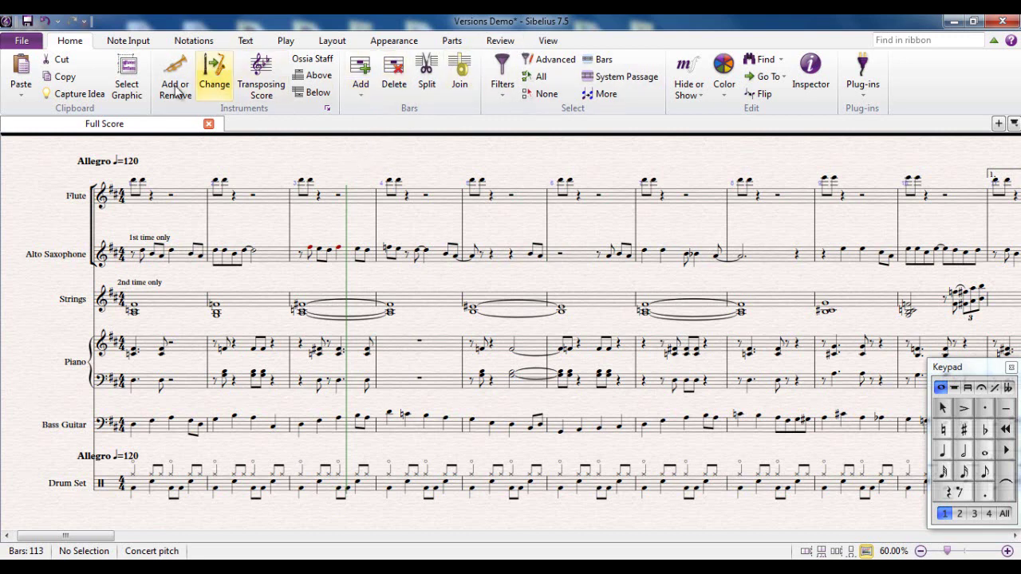
click(22, 41)
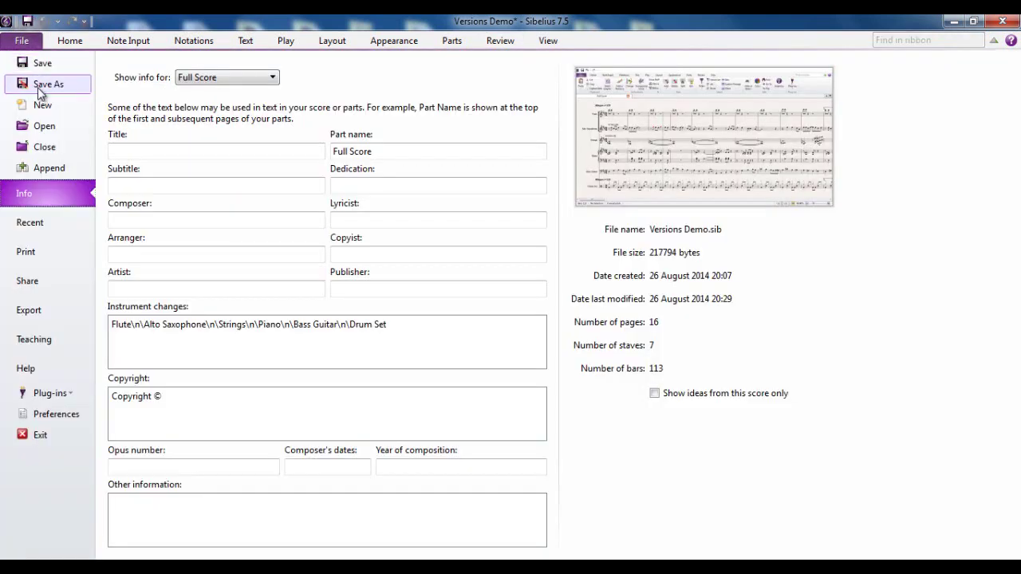
click(70, 41)
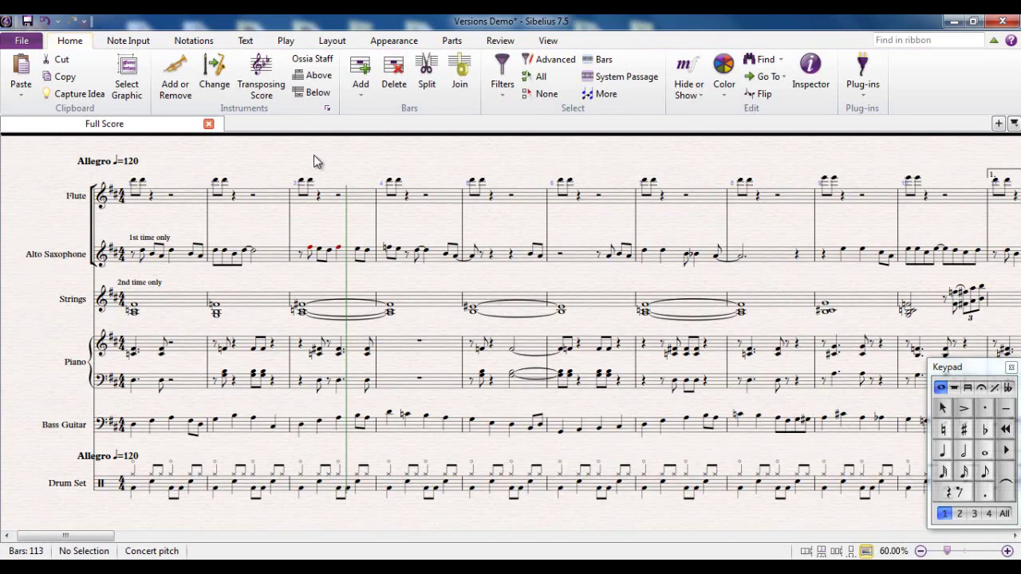
Save a new version named 'Flute' commented 'Added a rREALLY interesting Flute part'.
click(500, 44)
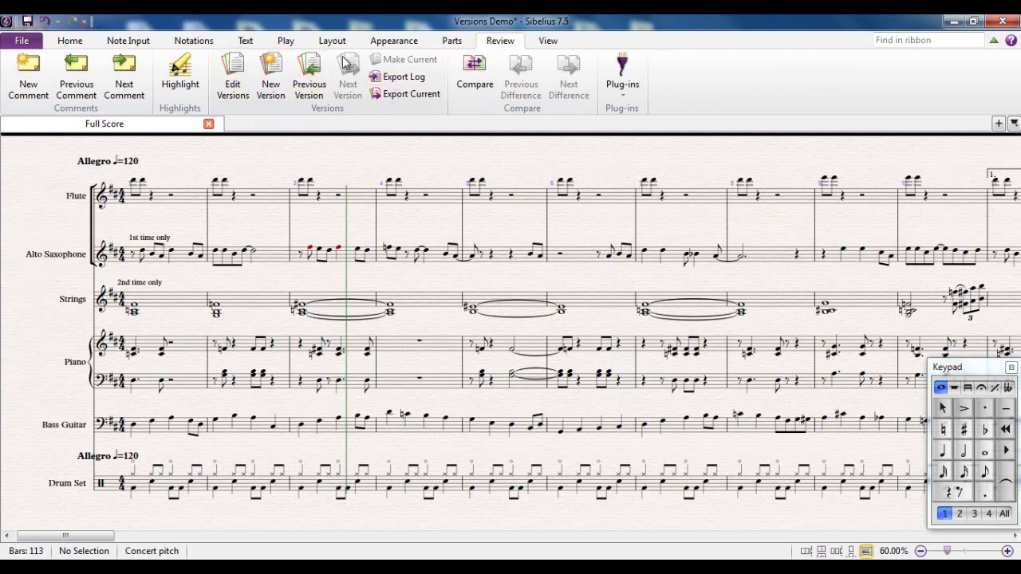
click(270, 85)
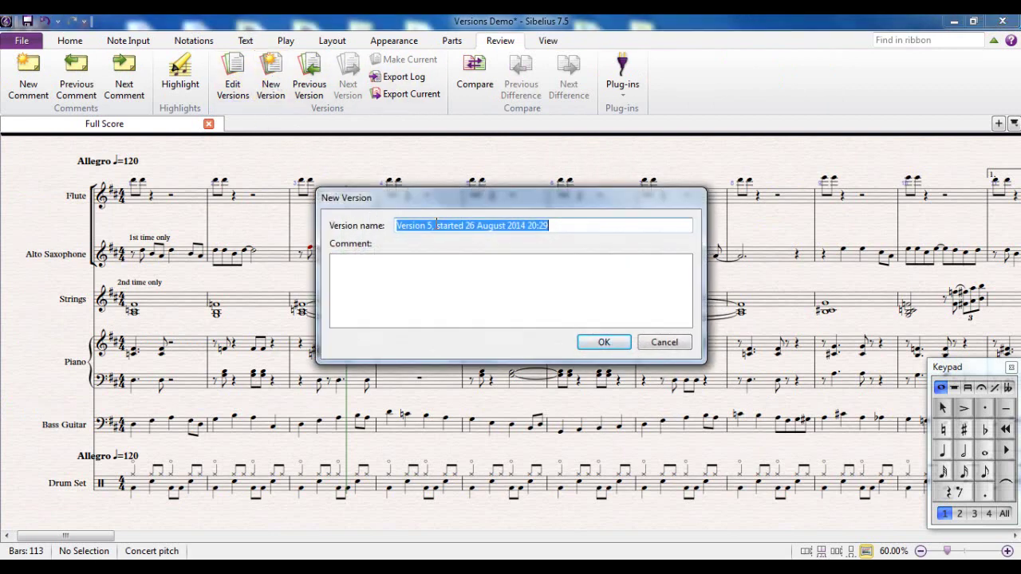
text(Flute)
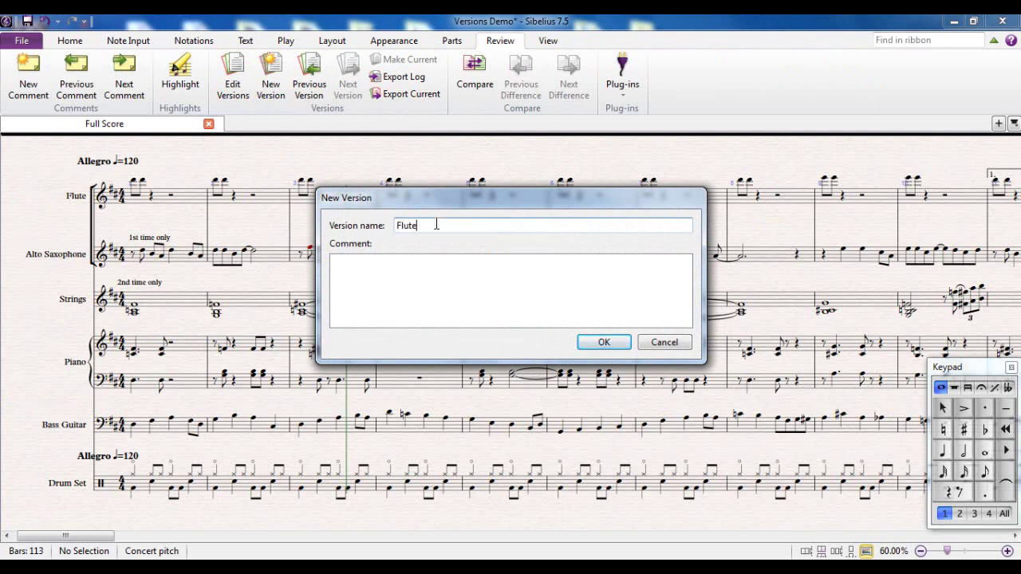
click(495, 296)
text(Added a rREALLY inter)
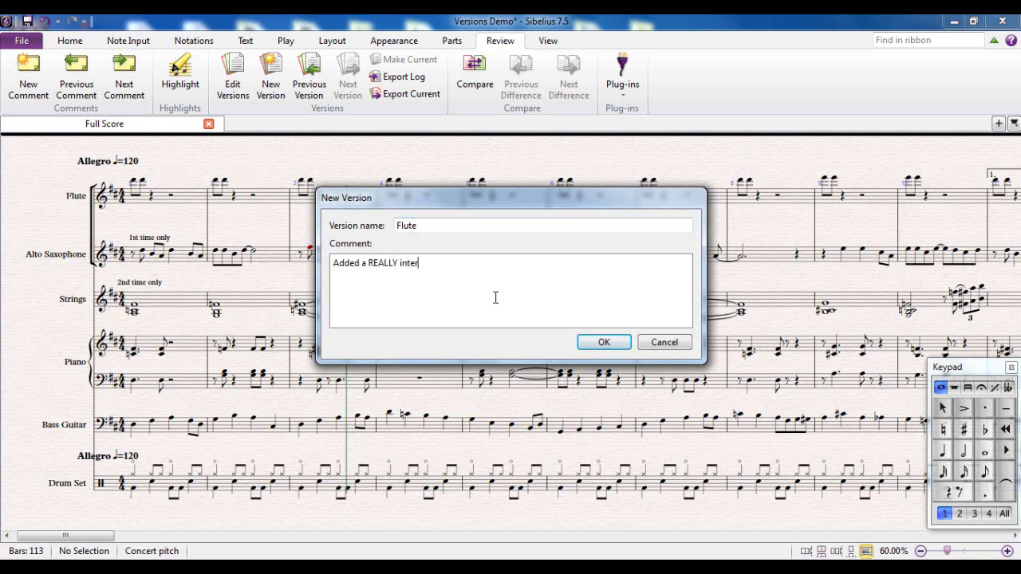
text(esting Flute part)
click(599, 343)
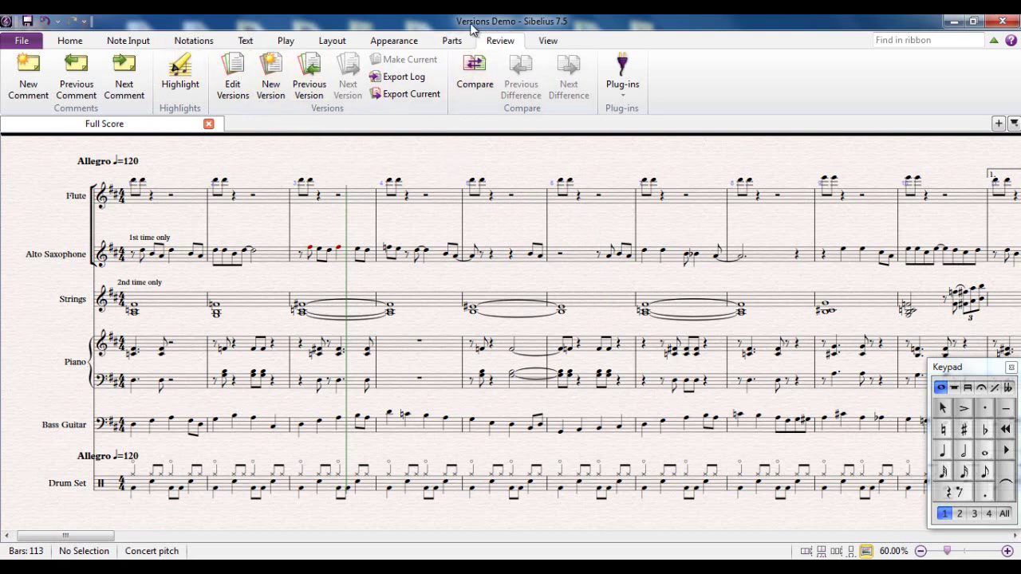
Browse the Added a Piano, Melody, Ending and Strings versions' comments and preview pages.
click(240, 87)
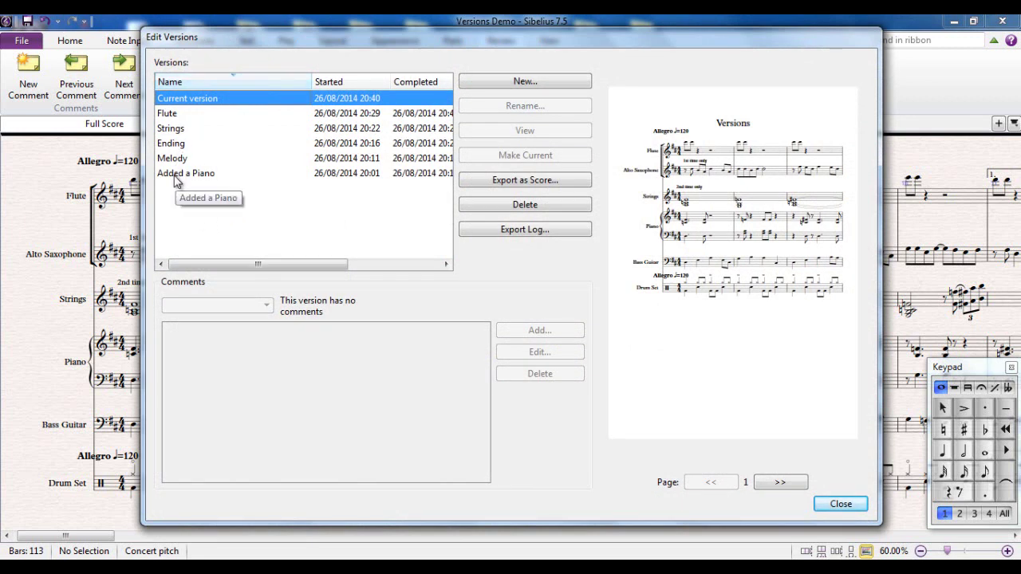
click(177, 176)
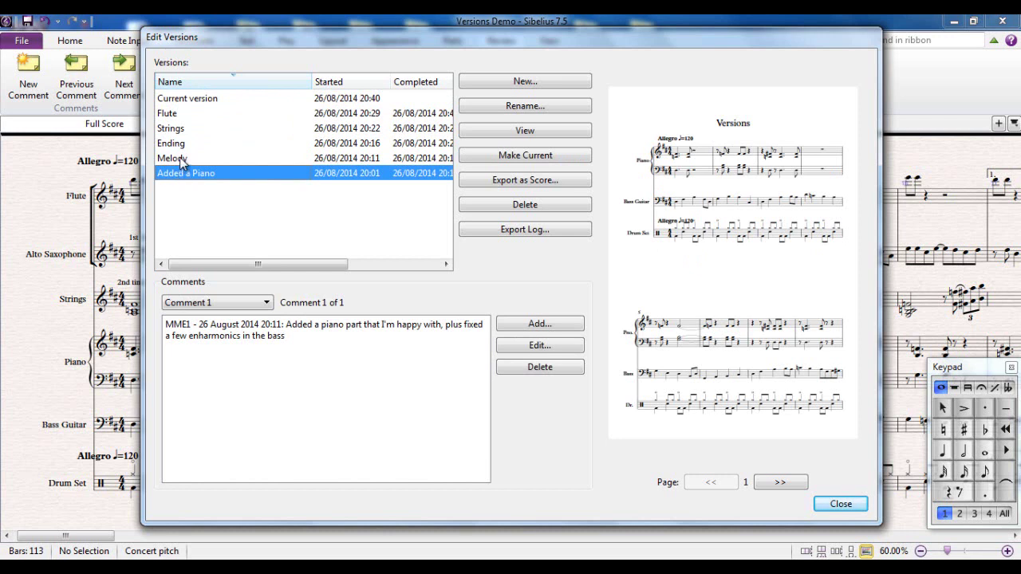
click(181, 160)
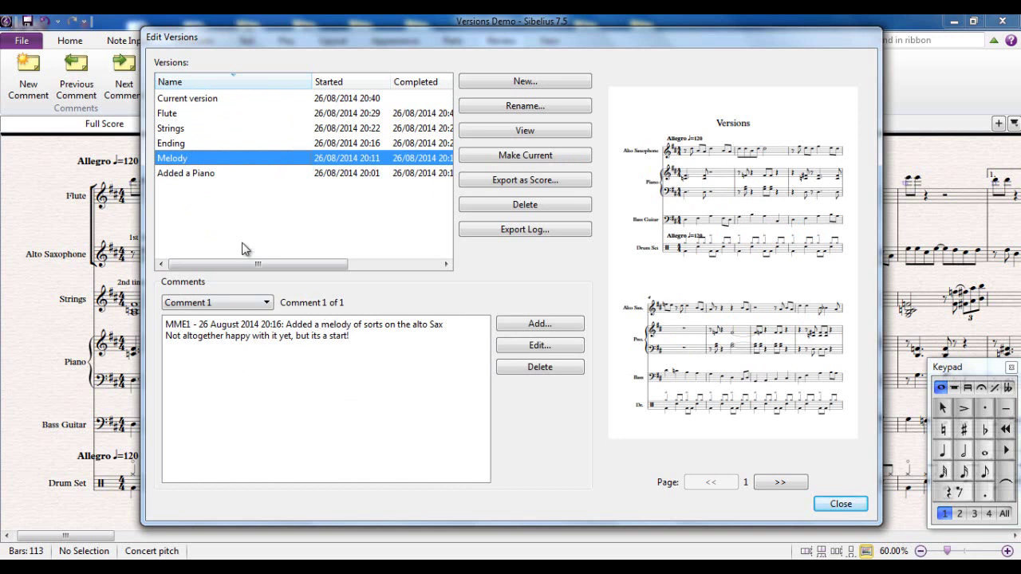
click(191, 174)
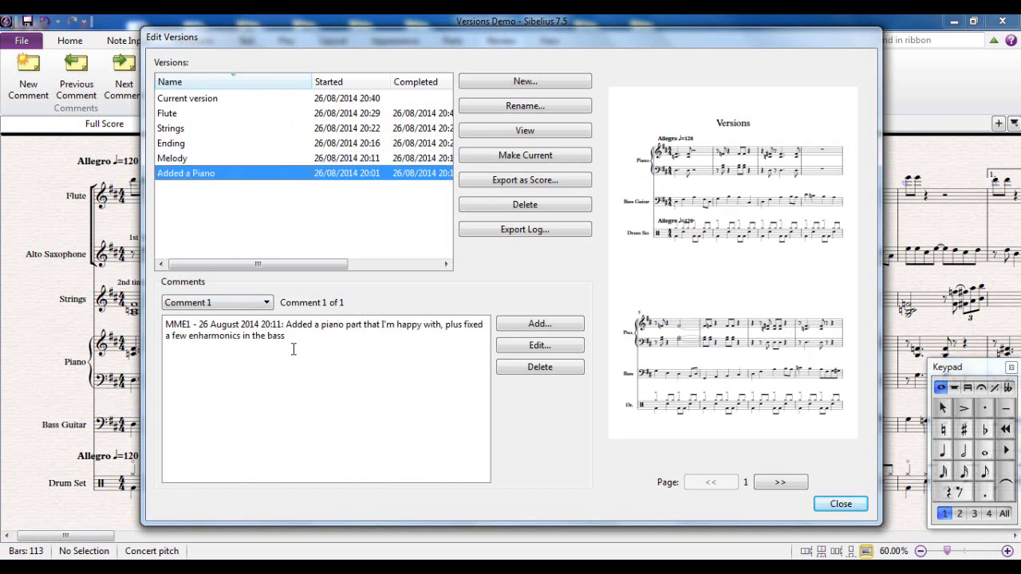
click(180, 159)
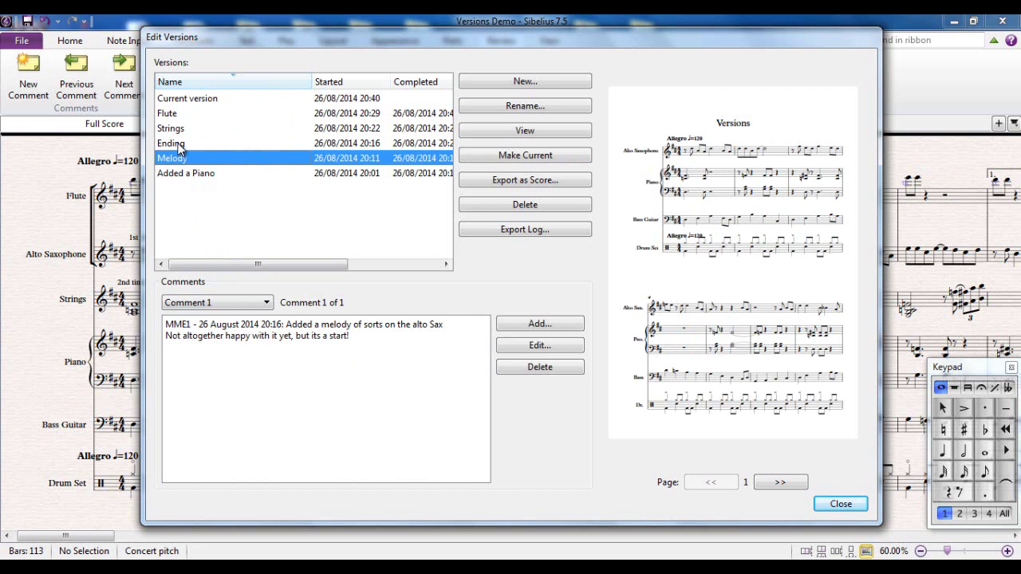
click(178, 147)
click(178, 131)
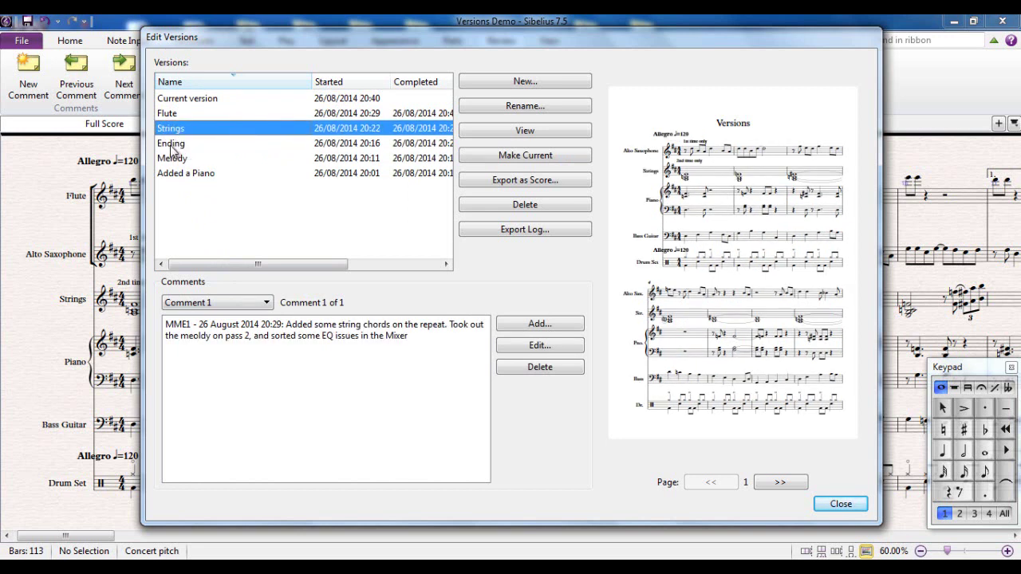
click(171, 147)
click(782, 485)
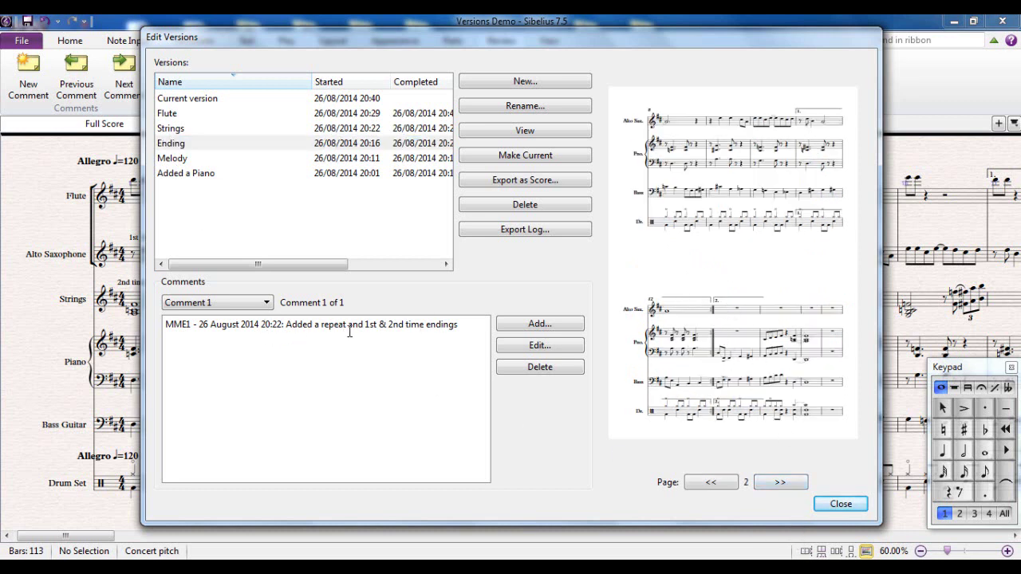
Preview the Flute version, then recheck the other versions and the uncommented current version.
click(178, 129)
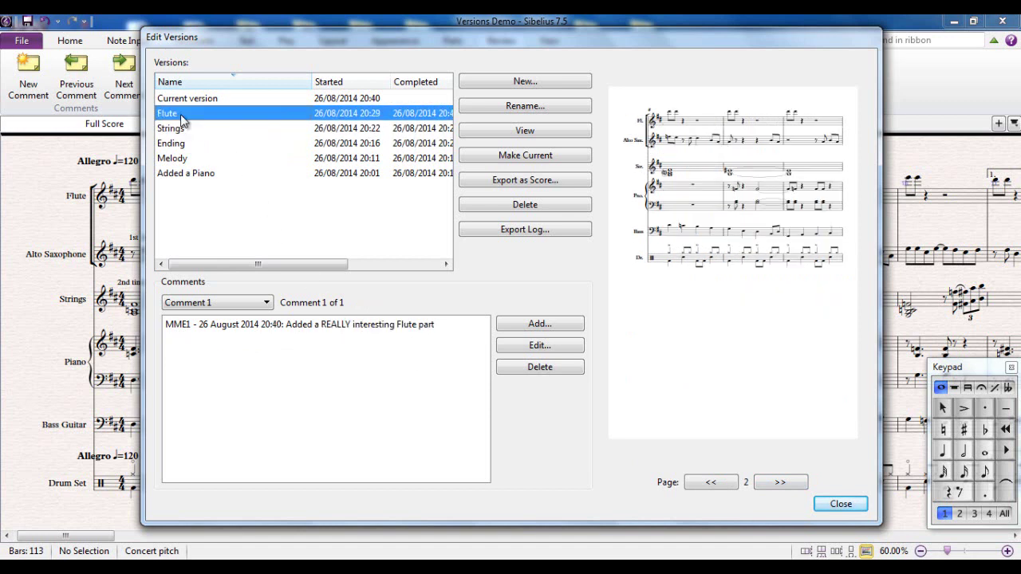
click(714, 485)
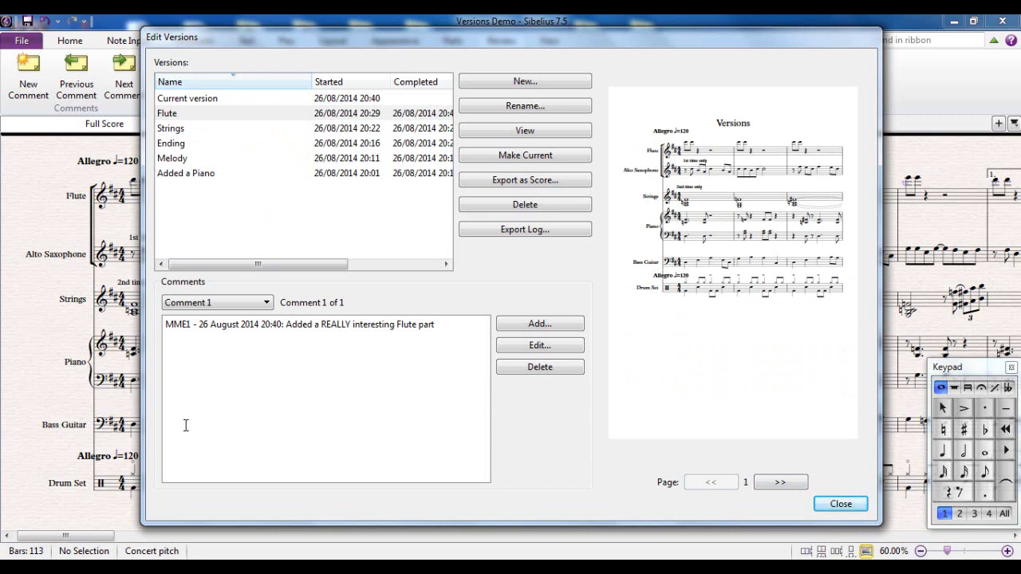
click(185, 129)
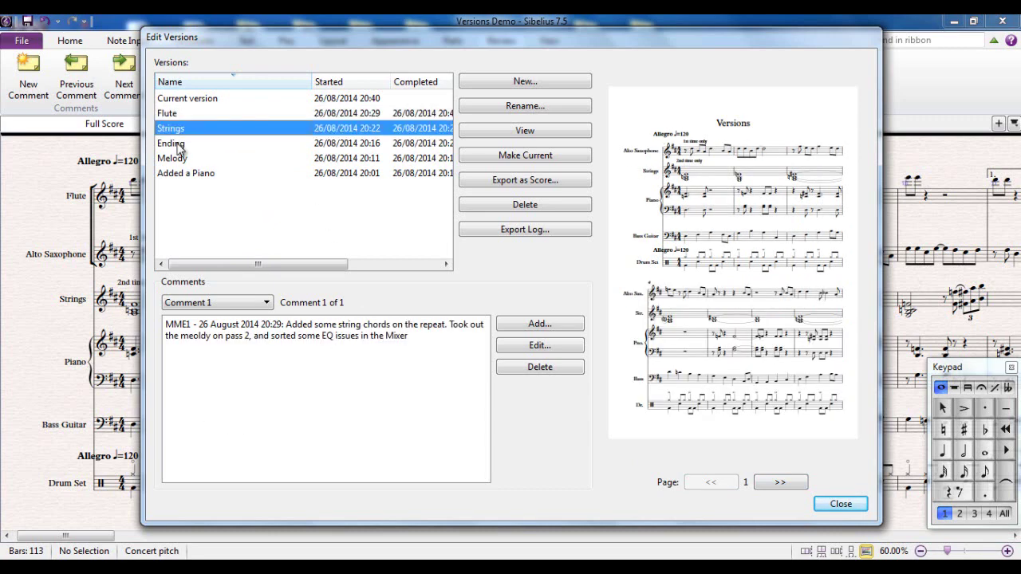
click(178, 144)
click(179, 158)
click(177, 180)
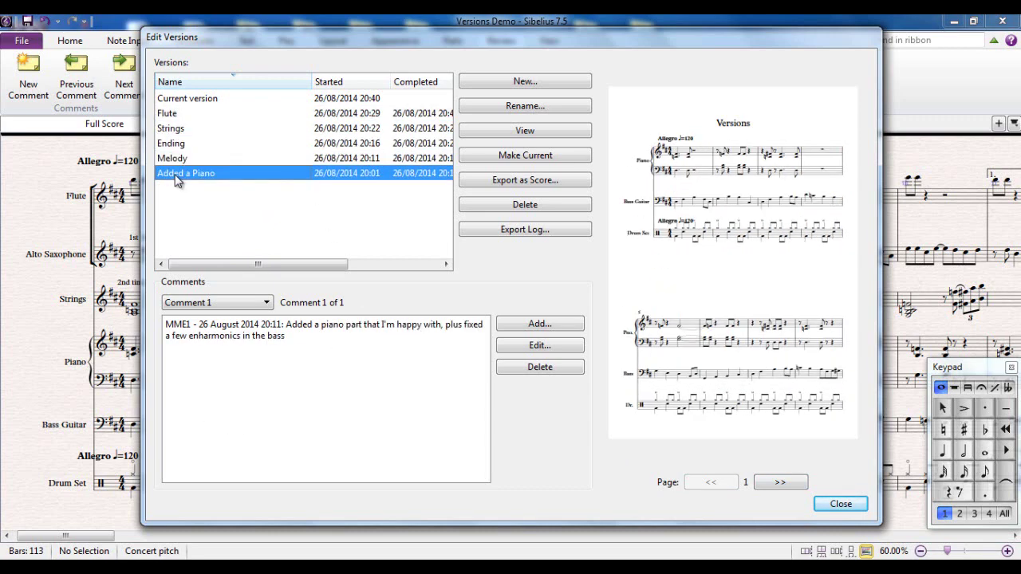
click(177, 98)
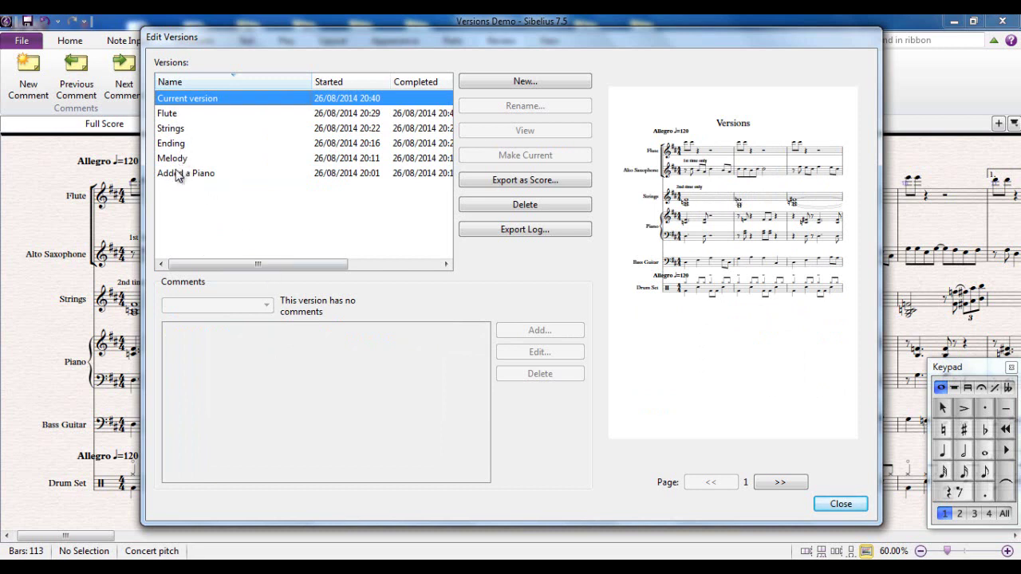
Compare the Flute version with the Strings version.
click(836, 503)
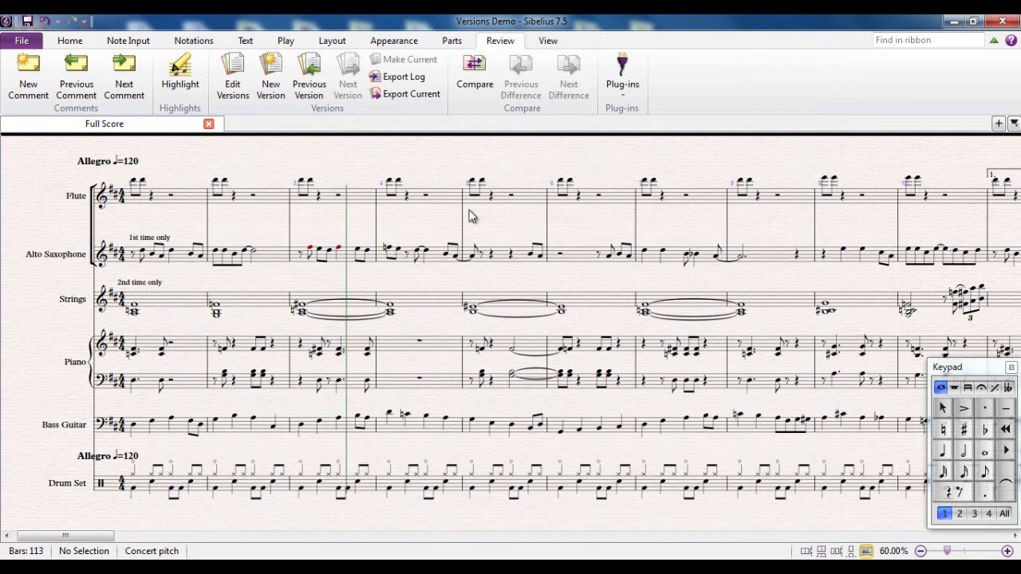
click(476, 78)
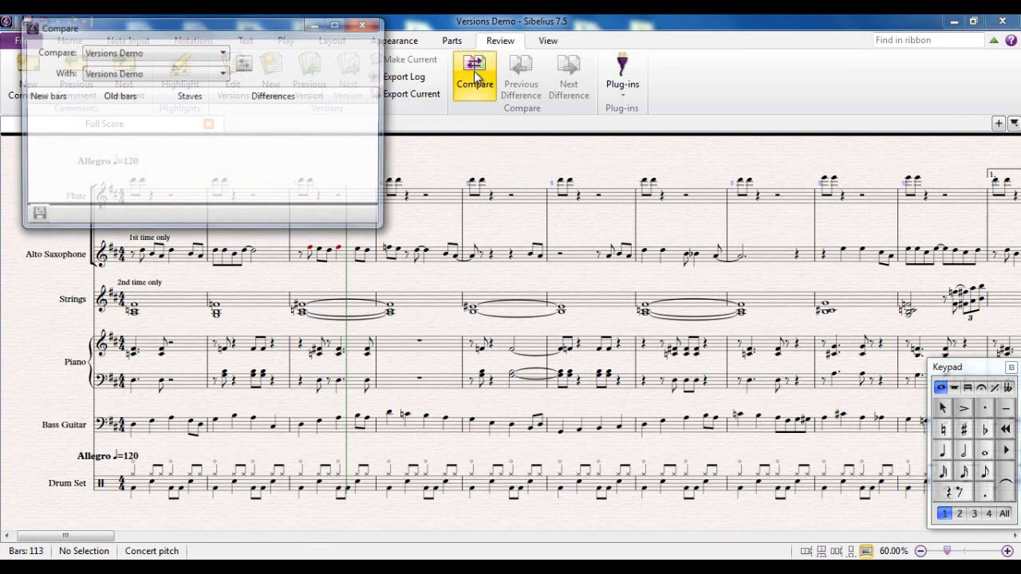
click(224, 58)
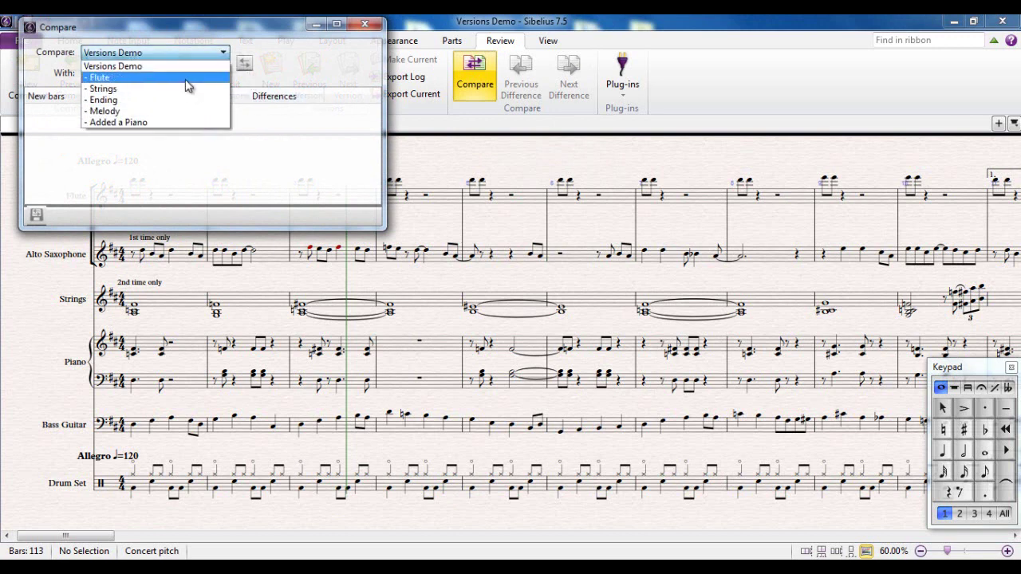
click(185, 78)
click(223, 73)
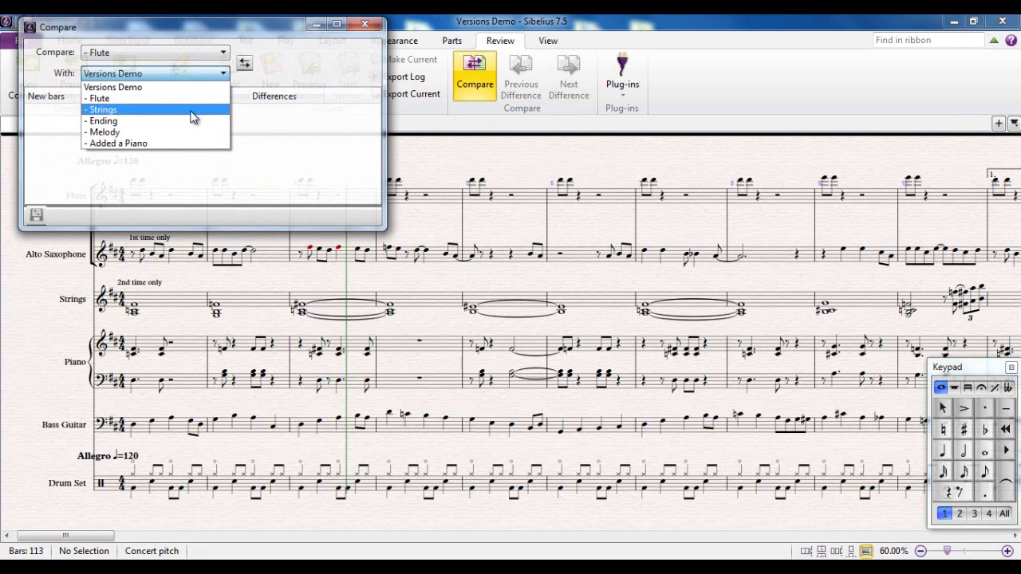
click(190, 113)
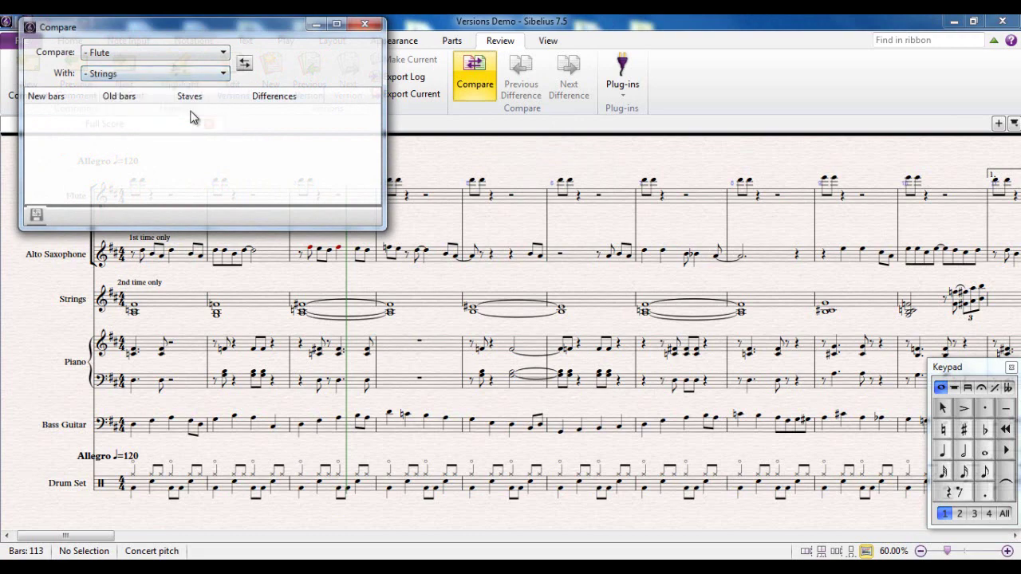
click(245, 63)
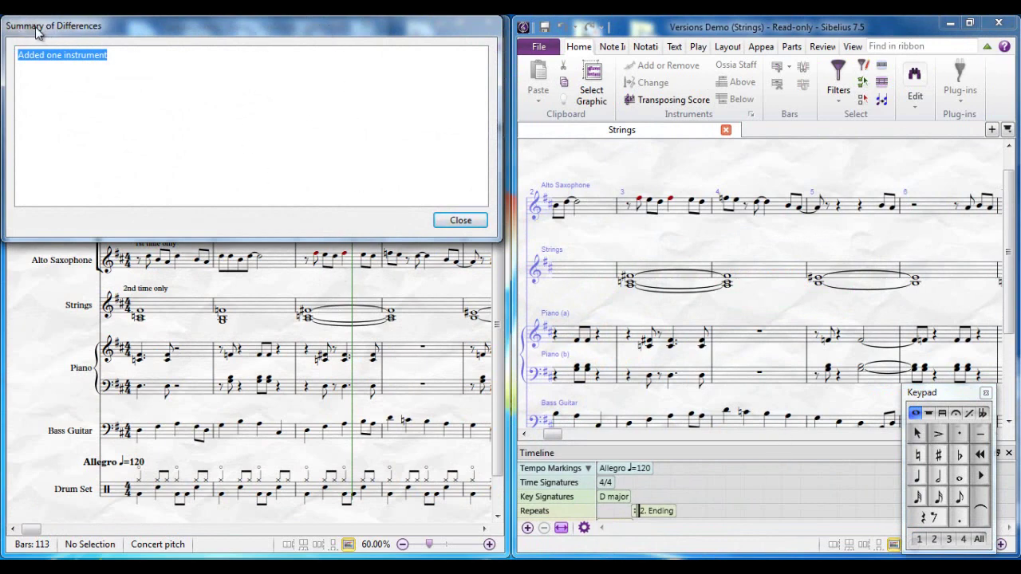
Dismiss the differences summary and jump both scores to the added Flute difference.
drag(185, 27, 208, 244)
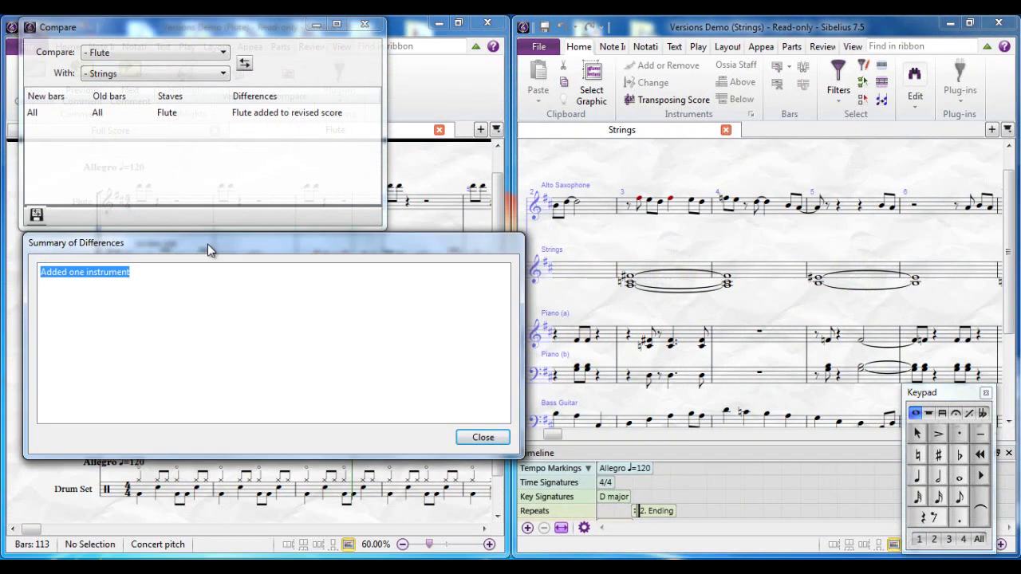
click(483, 436)
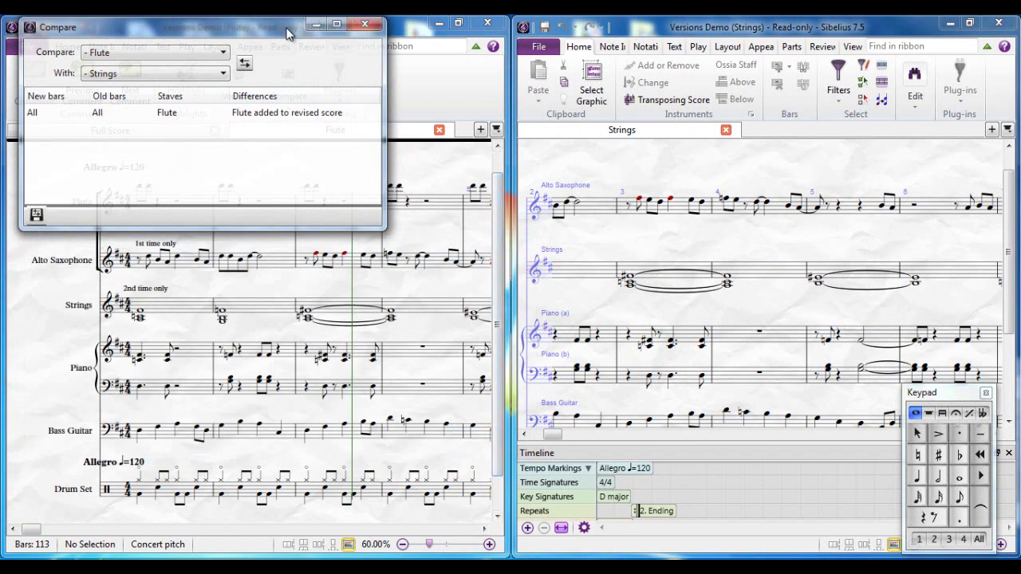
drag(279, 26, 352, 365)
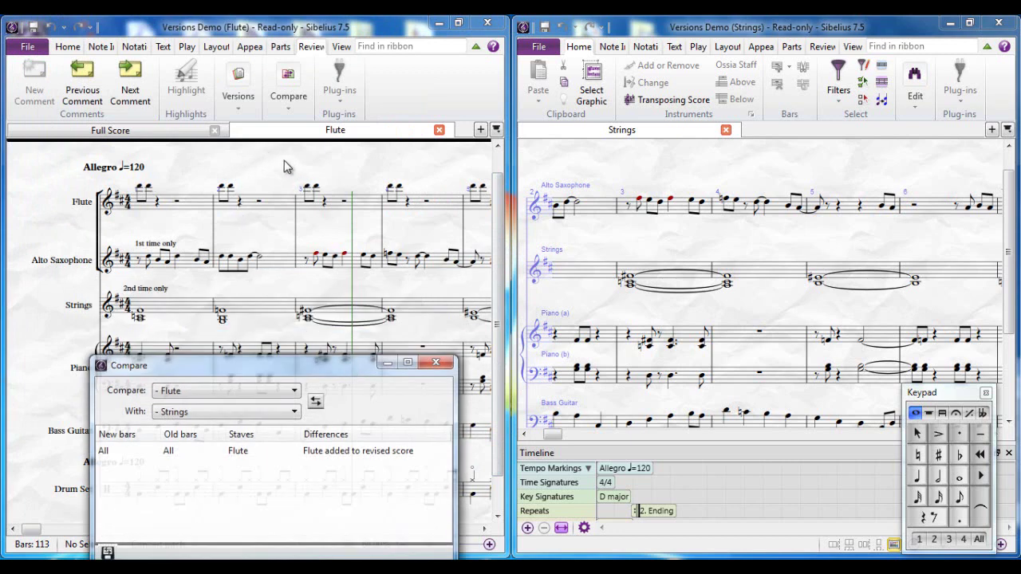
click(611, 257)
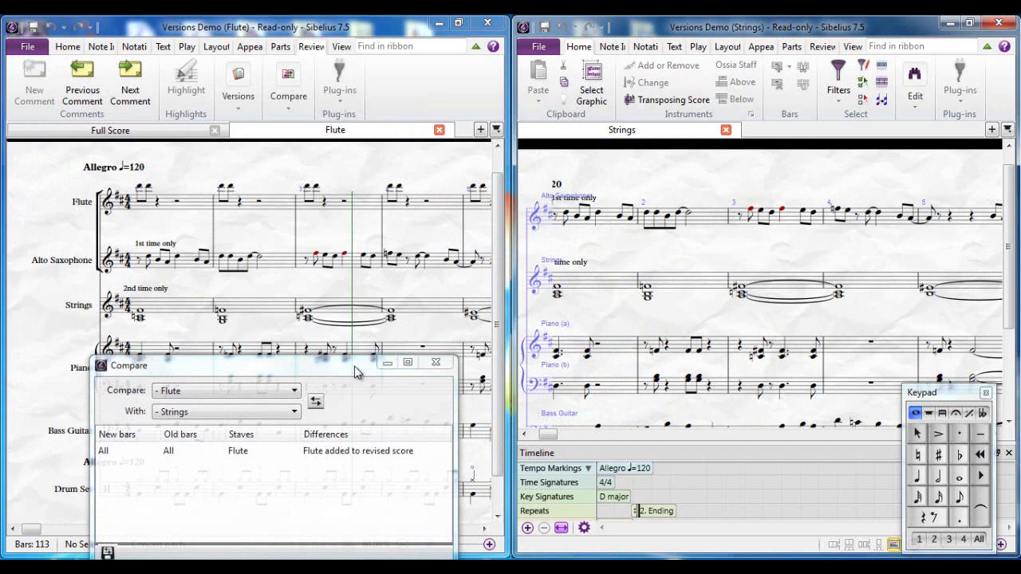
drag(353, 366, 355, 233)
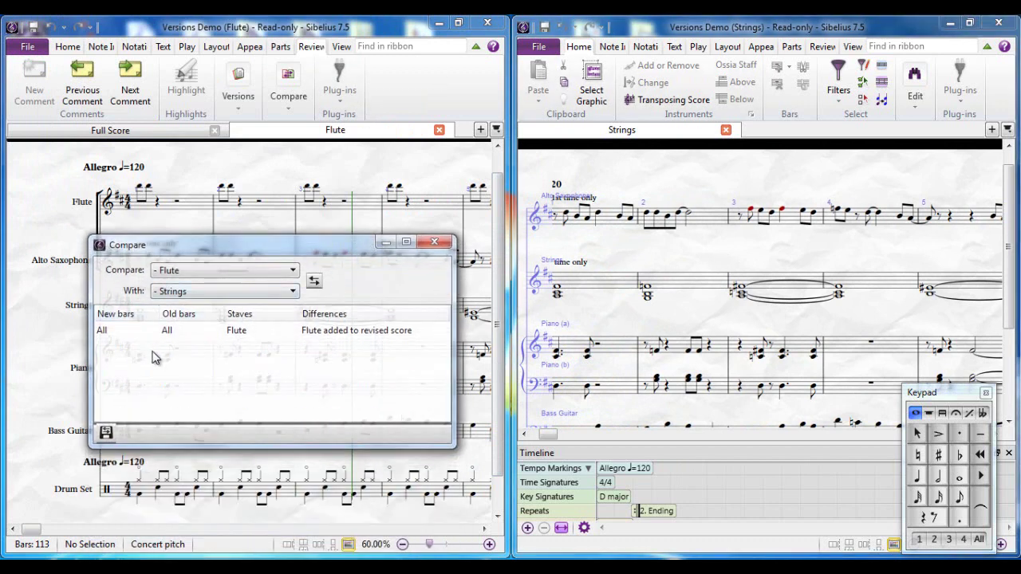
Compare the current Versions Demo score with the Ending version and dismiss the summary.
click(294, 272)
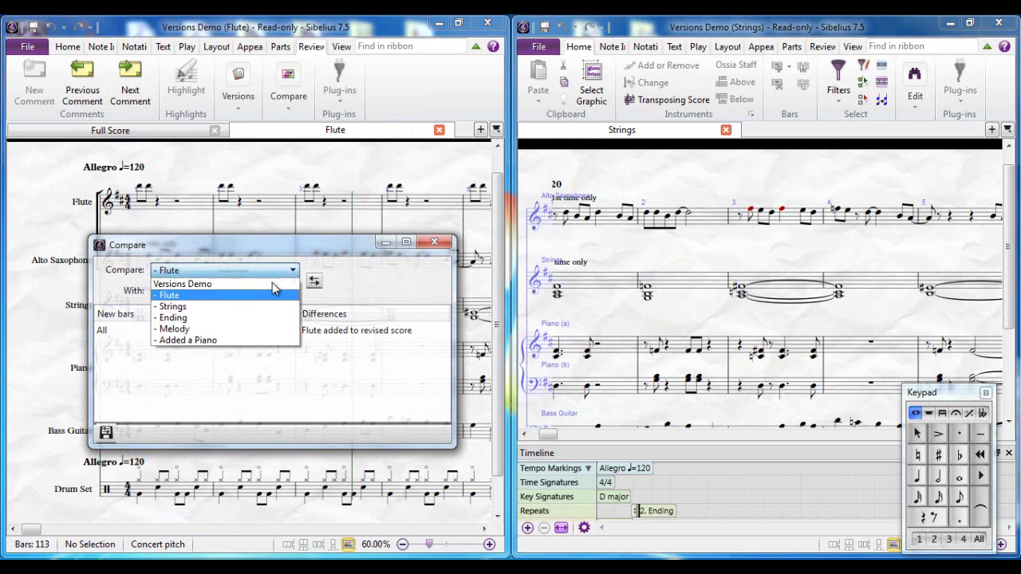
click(268, 287)
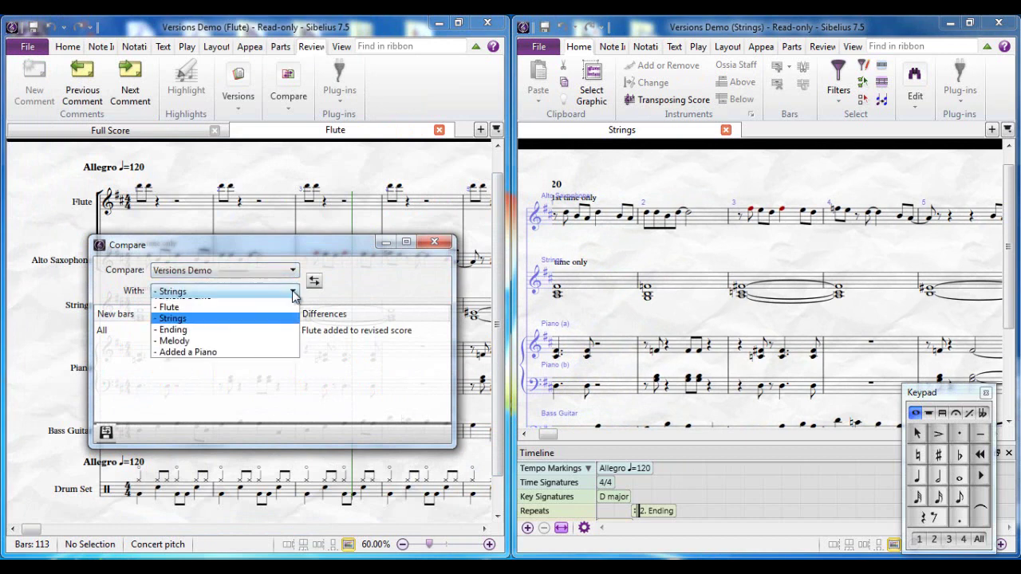
click(292, 291)
click(244, 339)
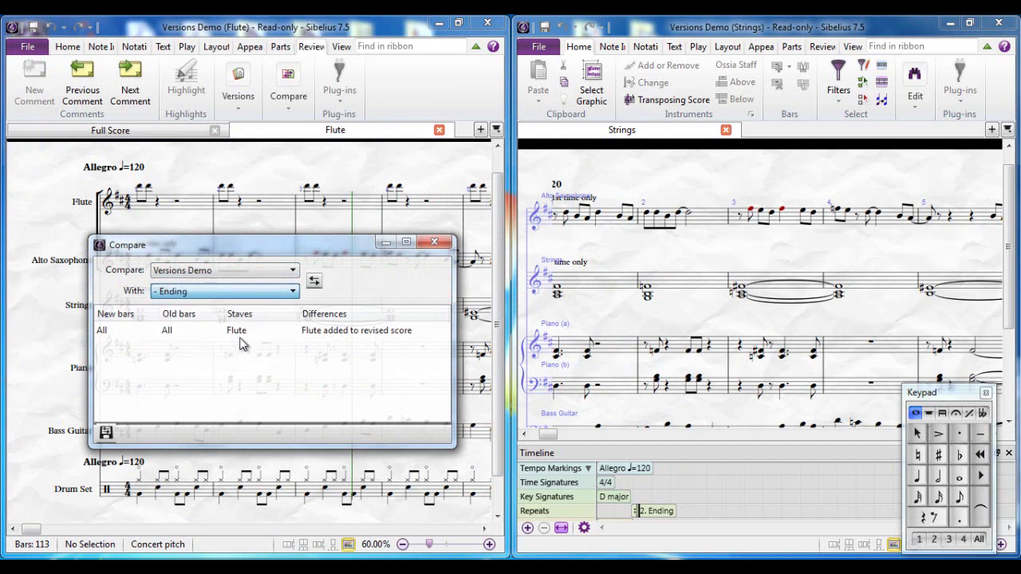
click(315, 283)
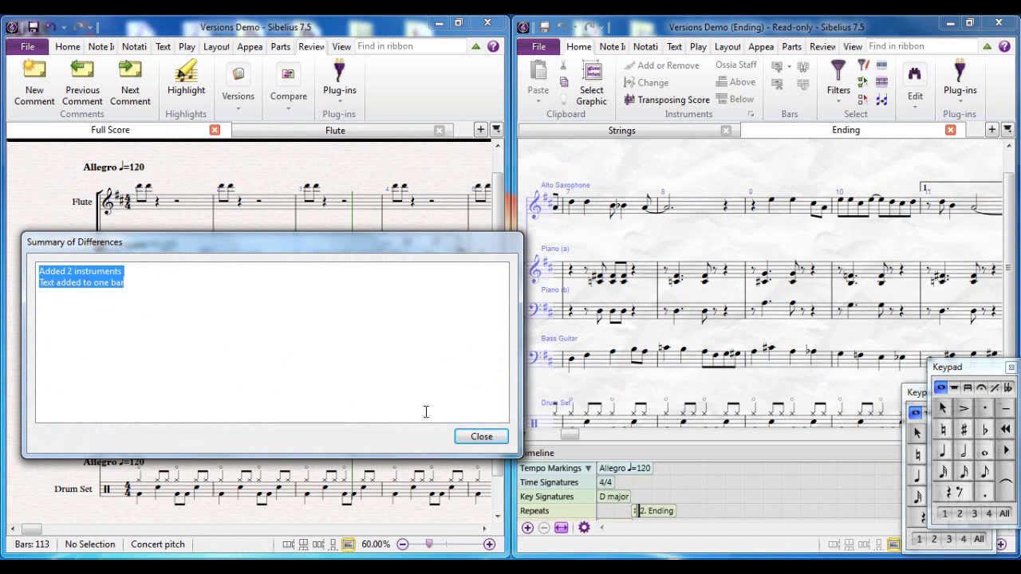
click(478, 437)
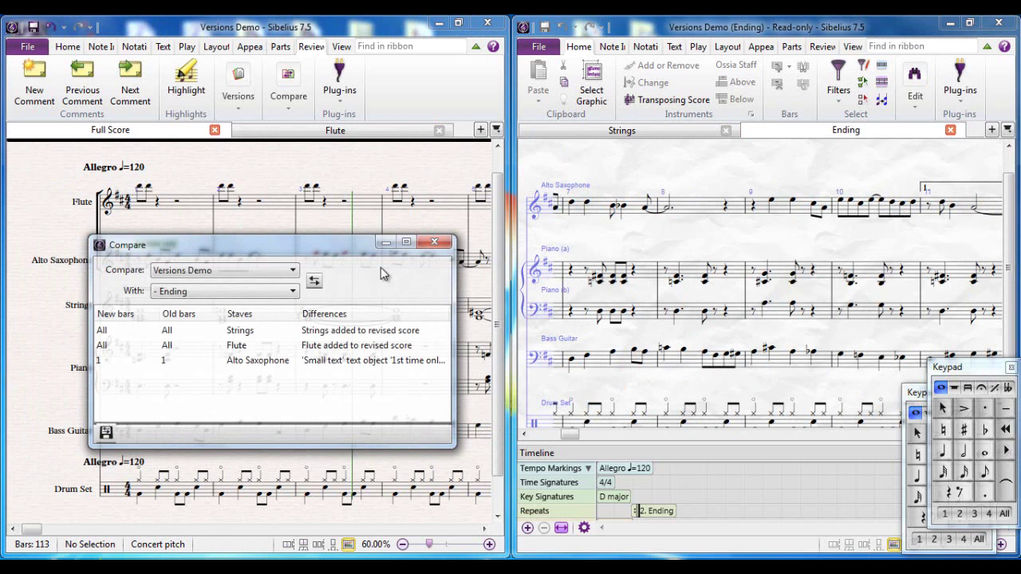
drag(370, 256, 428, 366)
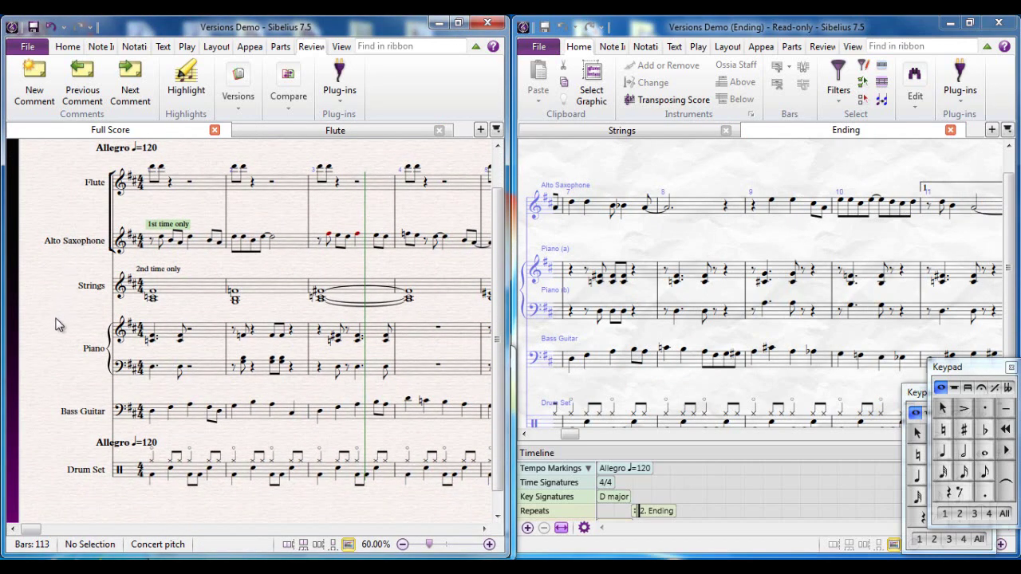
Pan the Ending score through bars 6–10, then scroll the full score back up.
scroll(67, 307, down, 3)
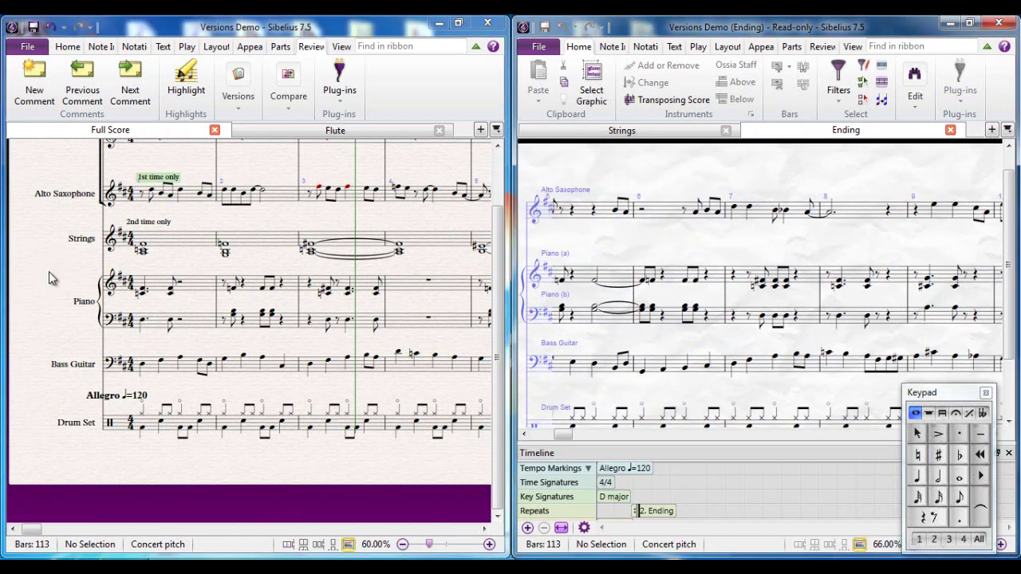
drag(634, 186, 705, 192)
drag(781, 194, 706, 190)
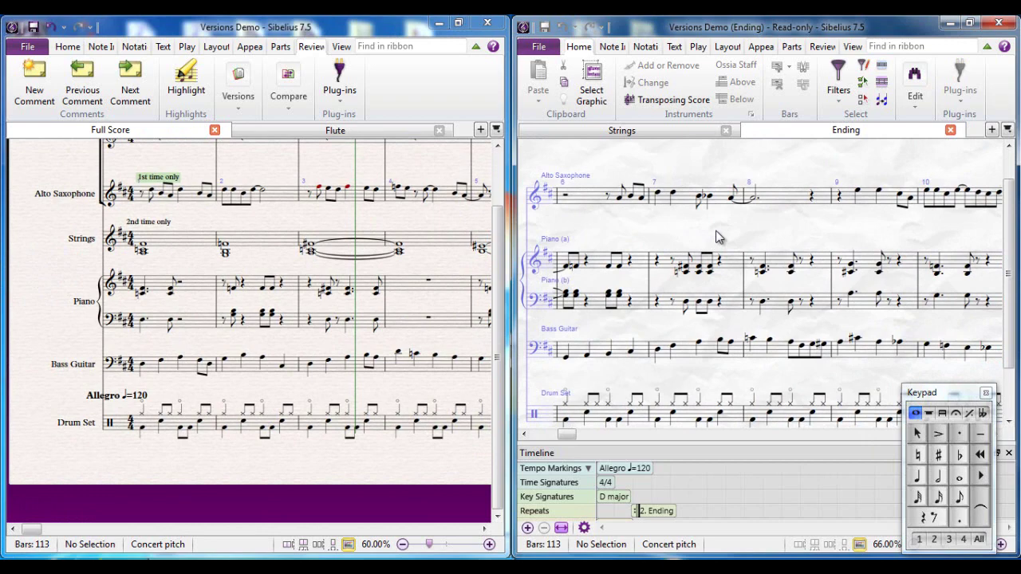
click(29, 274)
scroll(30, 274, up, 2)
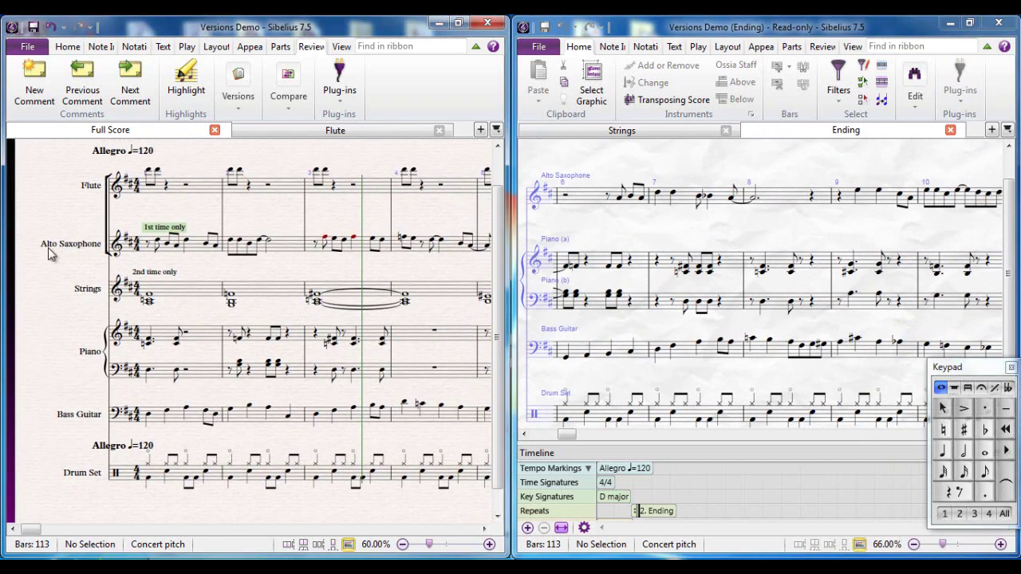
scroll(47, 224, up, 1)
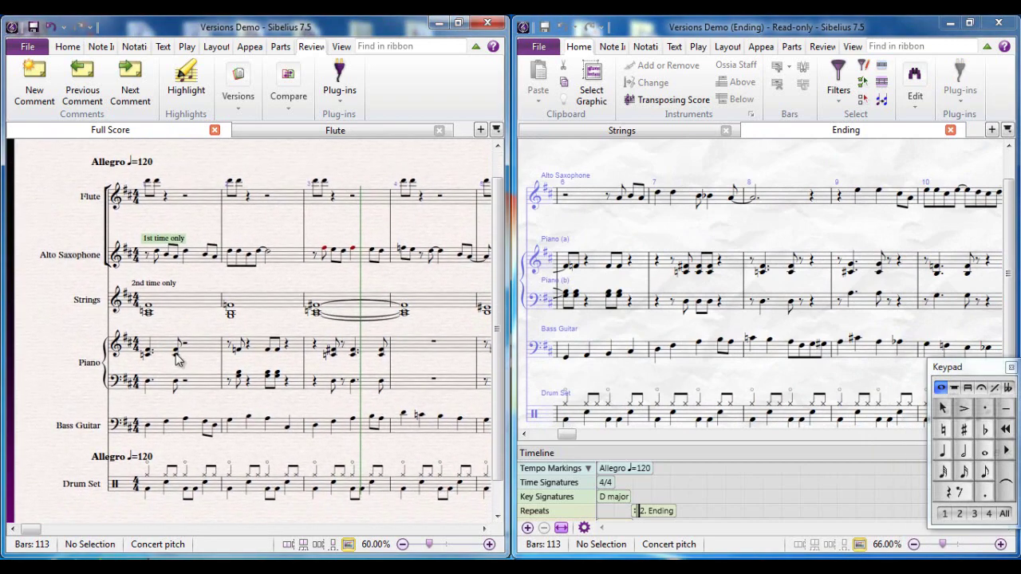
Close the Ending version window and maximize the current full score window.
click(1007, 30)
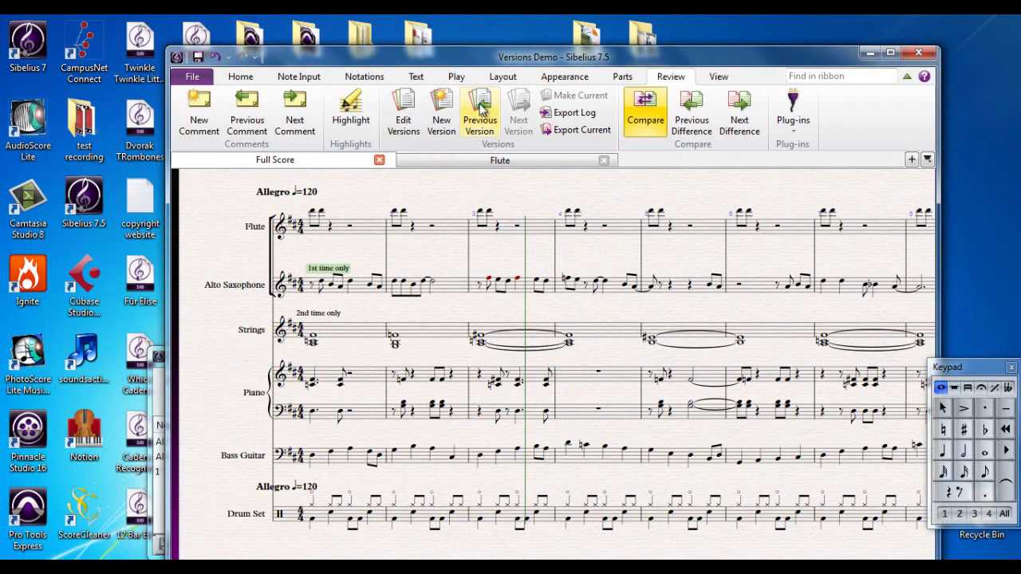
double_click(553, 57)
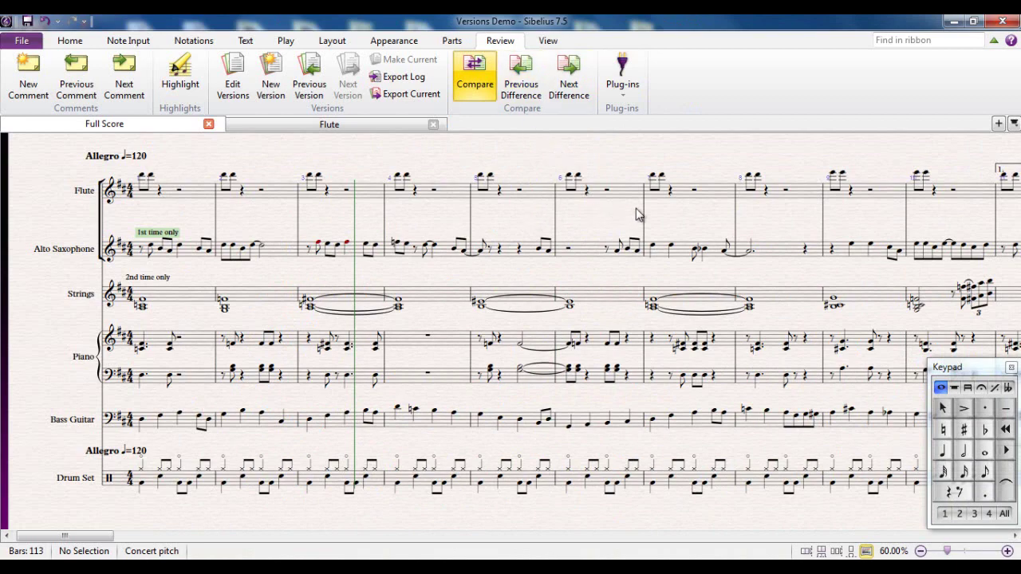
drag(652, 210, 638, 210)
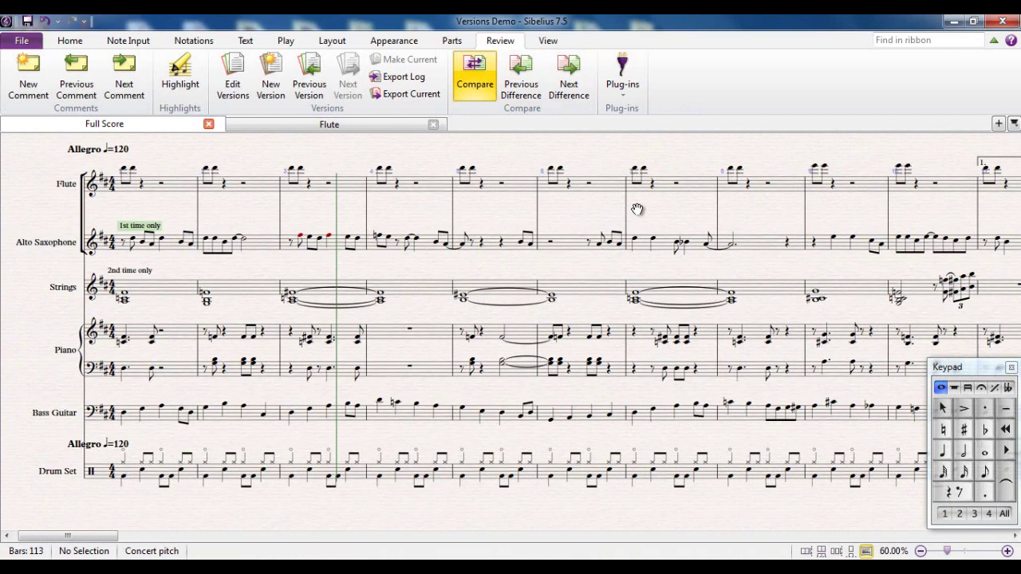
Export the differences for all versions as Versions Demo Version Log.rtf.
click(399, 78)
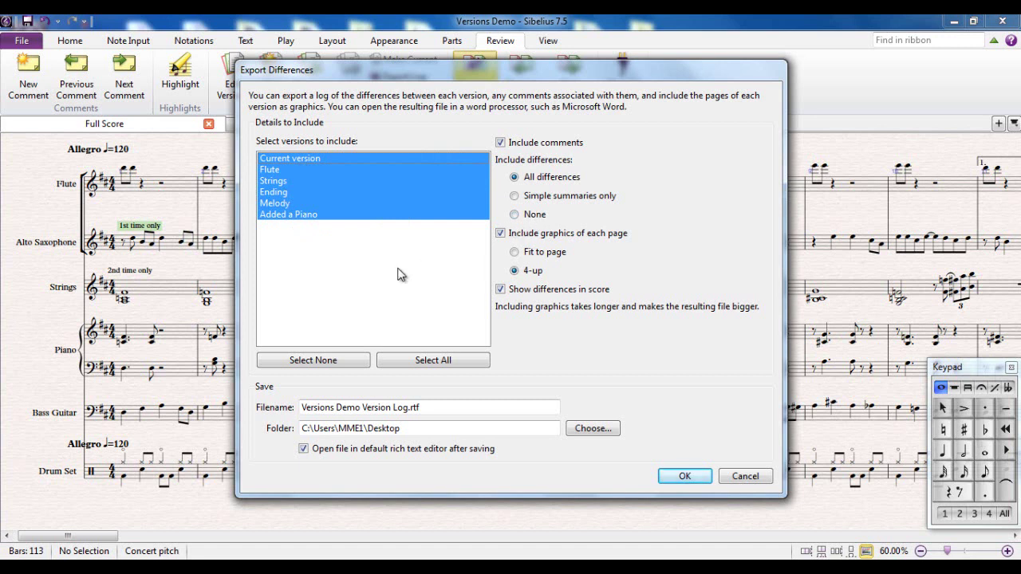
click(423, 407)
click(744, 476)
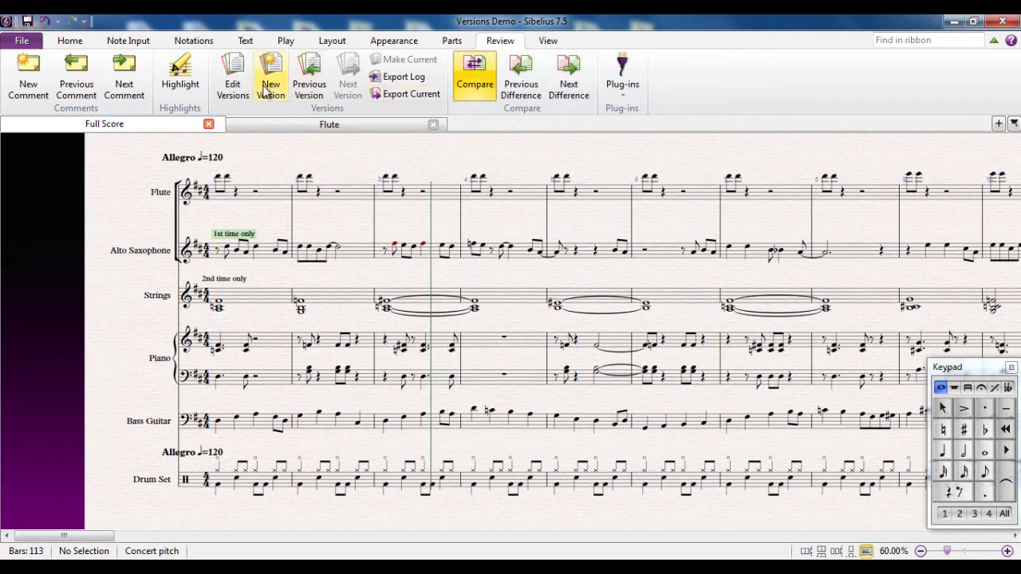
drag(337, 163, 298, 160)
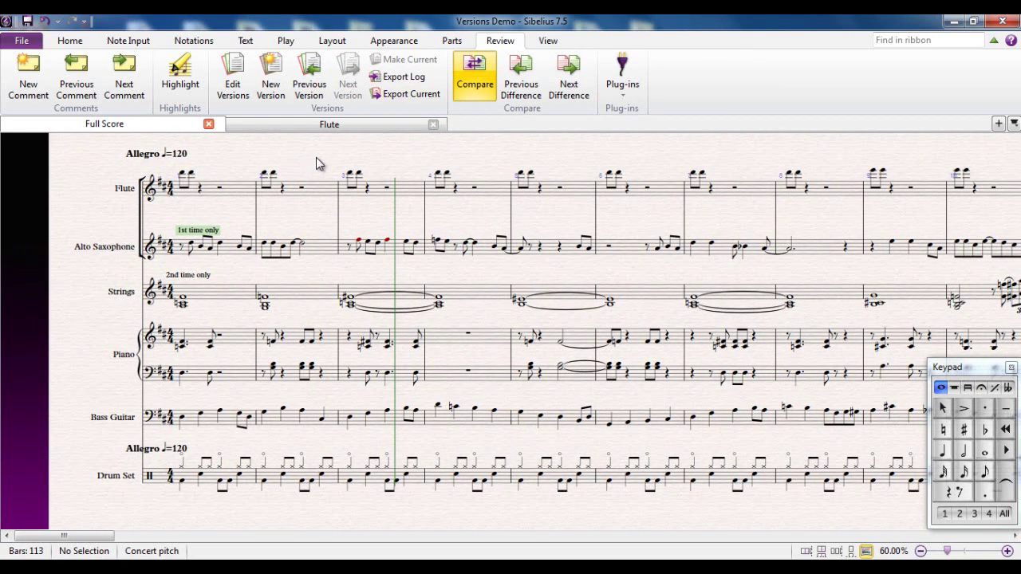
drag(312, 160, 275, 159)
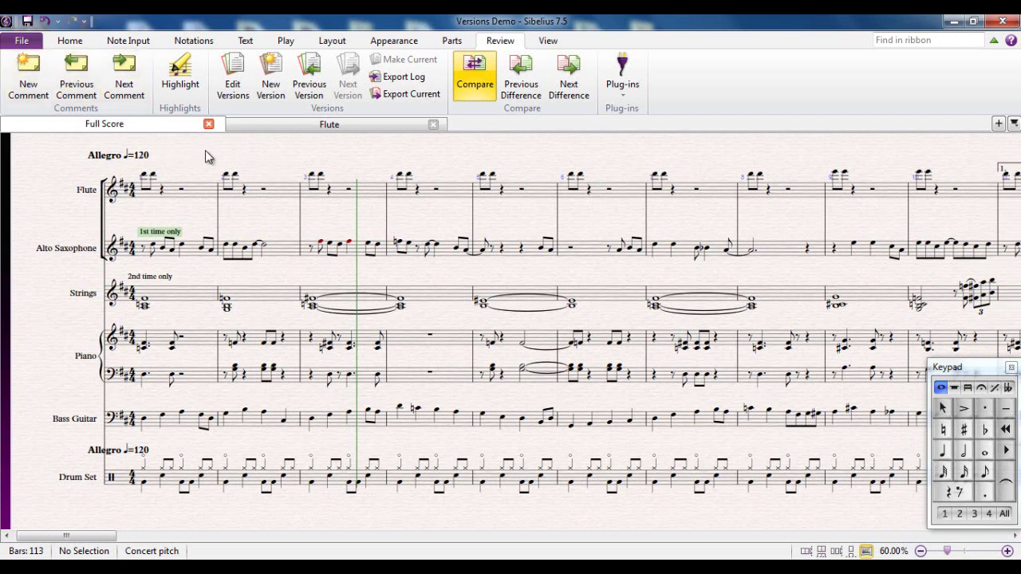
drag(267, 162, 236, 162)
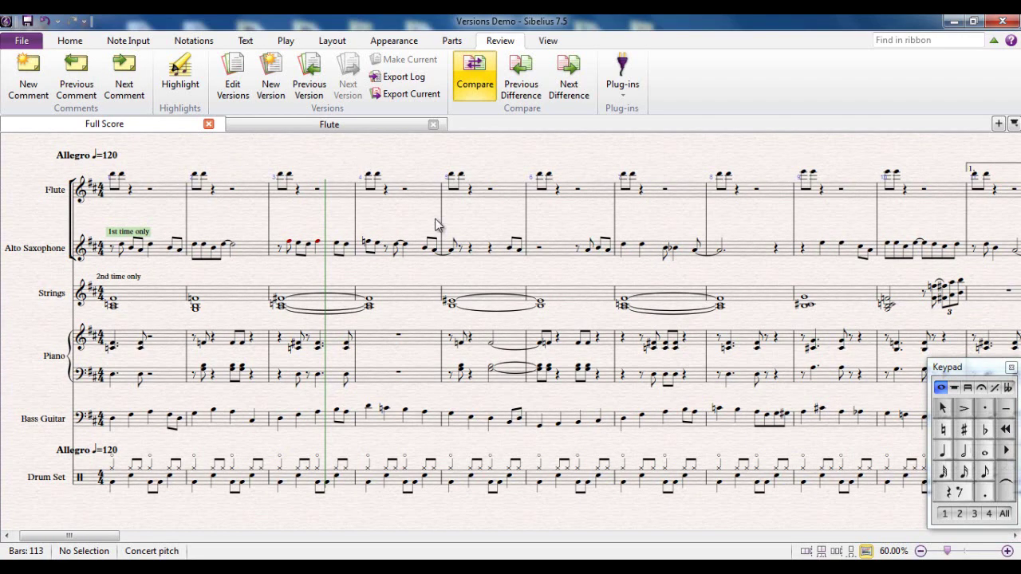
Add the comment 'Try making a better melody!!' above the flute staff near bar 6.
click(32, 85)
click(477, 173)
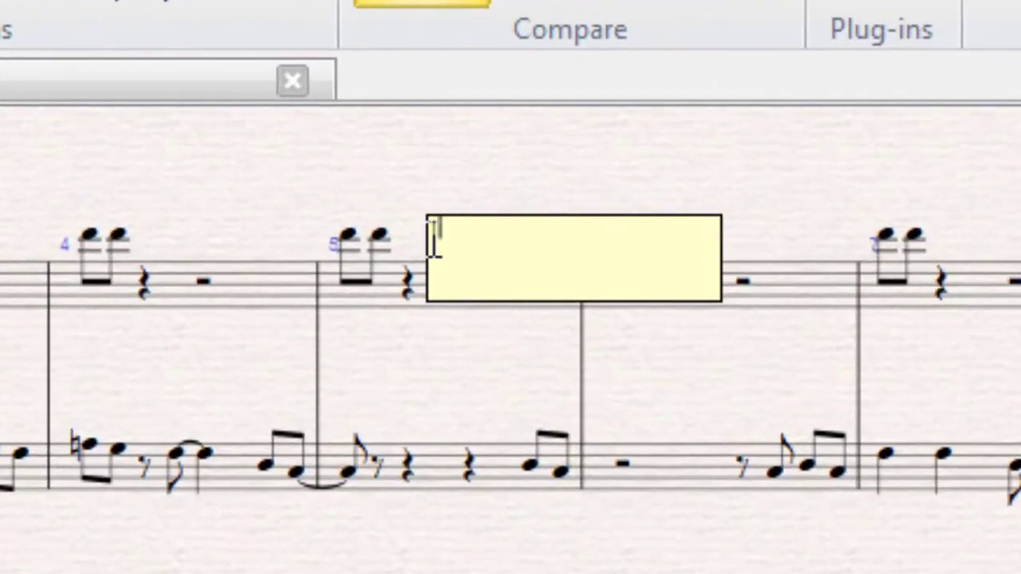
text(Try maki)
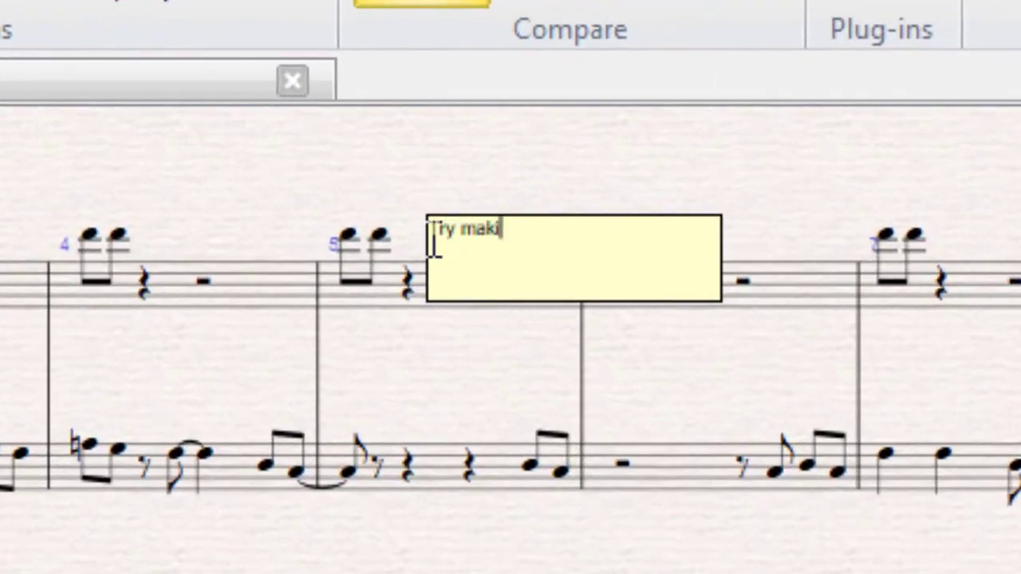
text(ng a better )
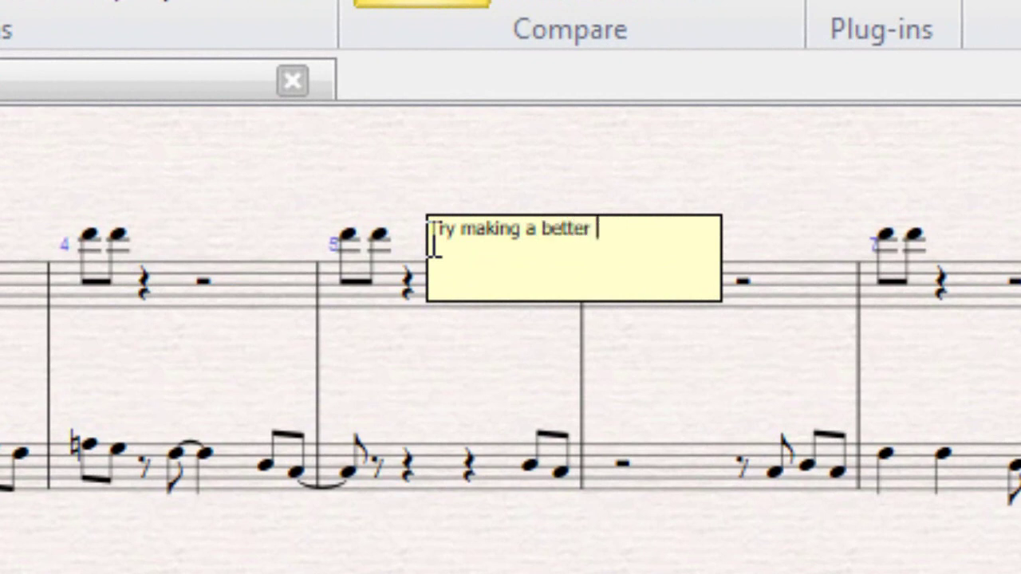
text(melody!!)
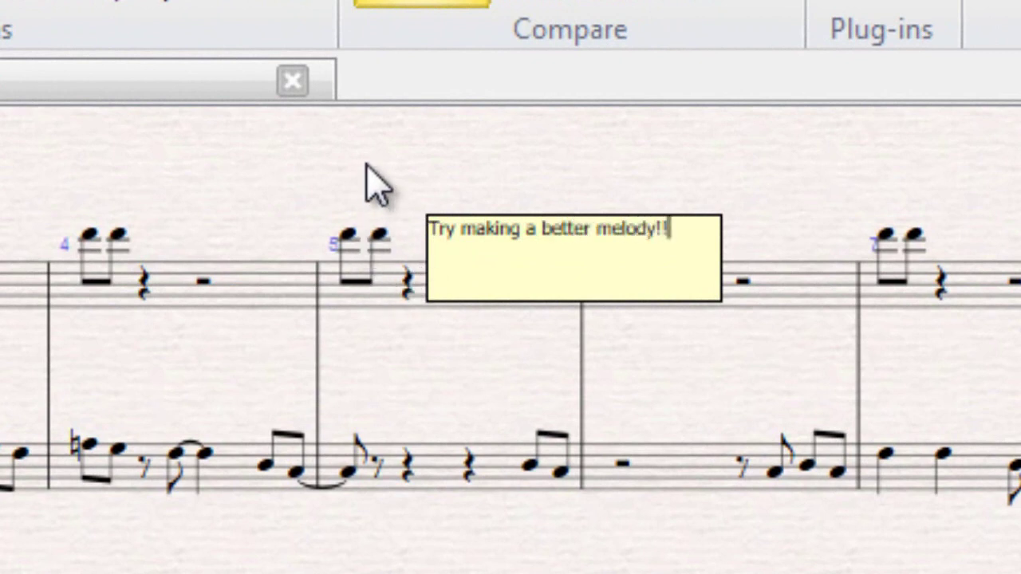
key(Escape)
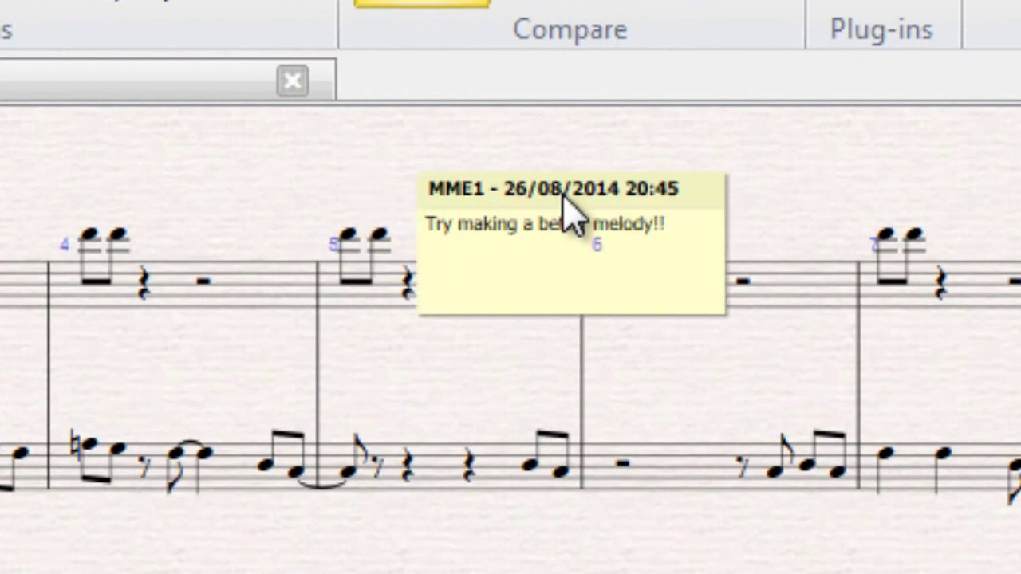
drag(566, 199, 520, 211)
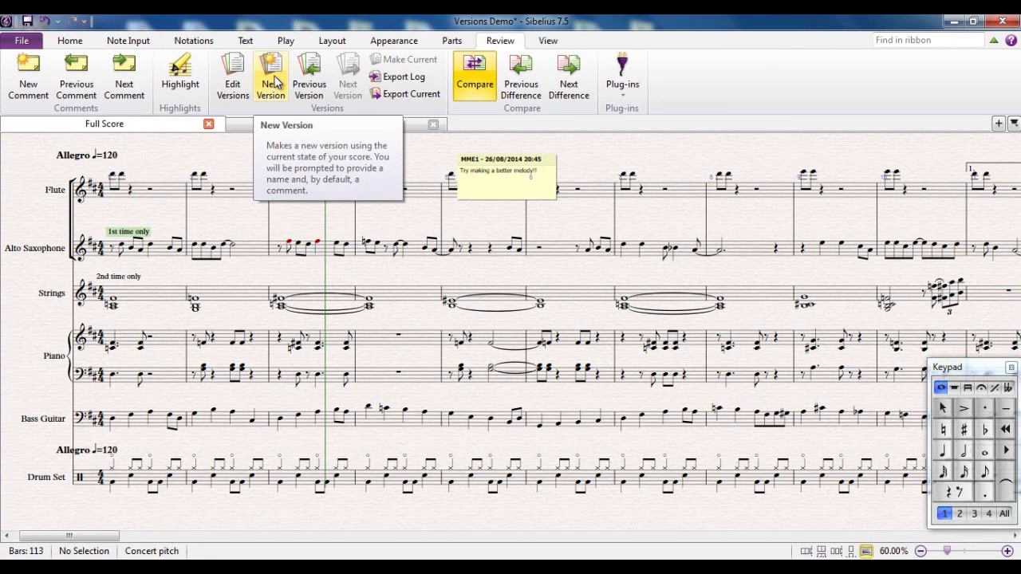
Save a new version named 'Added comment' that captures the score with its flute comment.
click(272, 84)
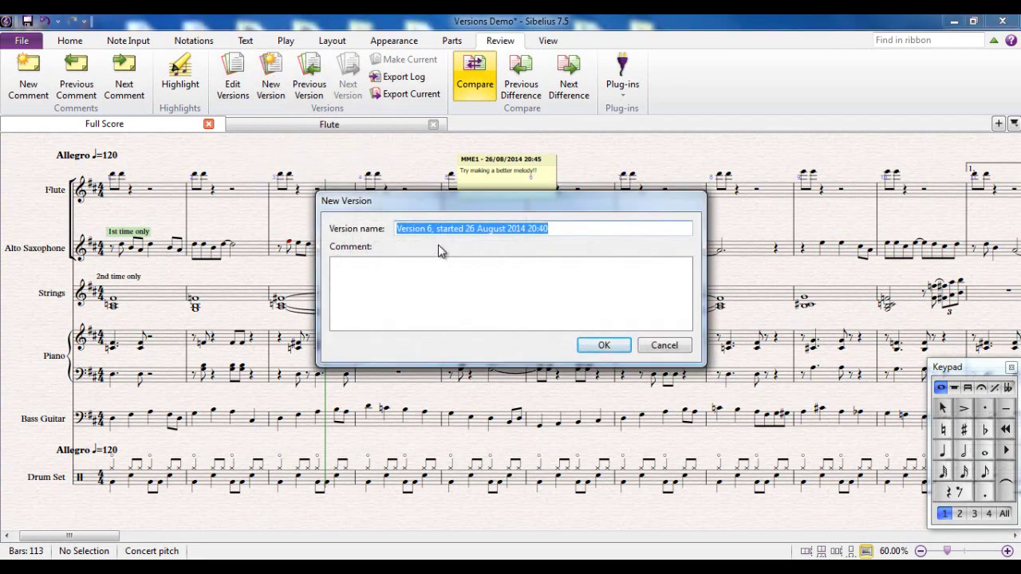
text(Added)
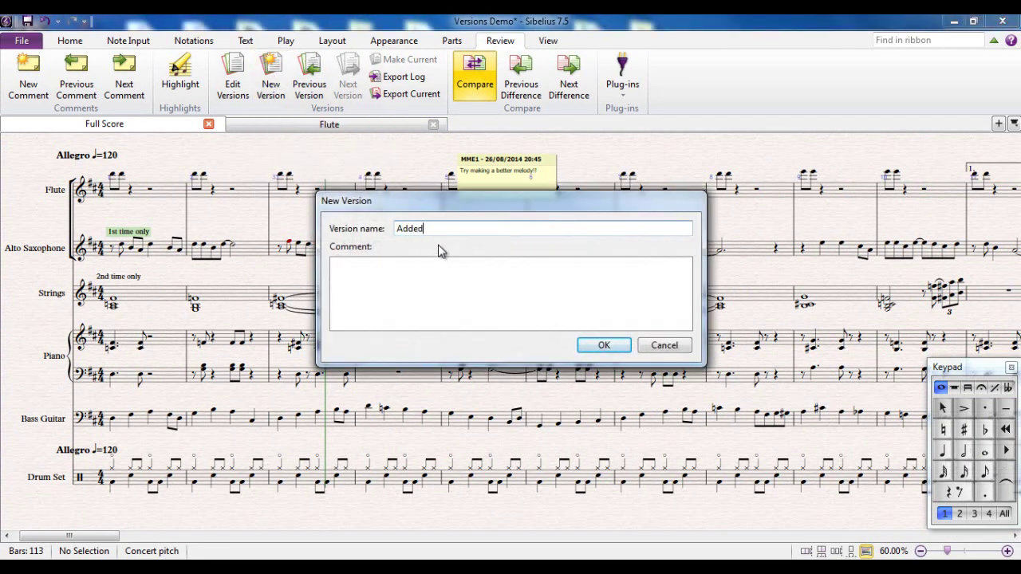
text( come)
key(BackSpace)
text(ment)
key(Return)
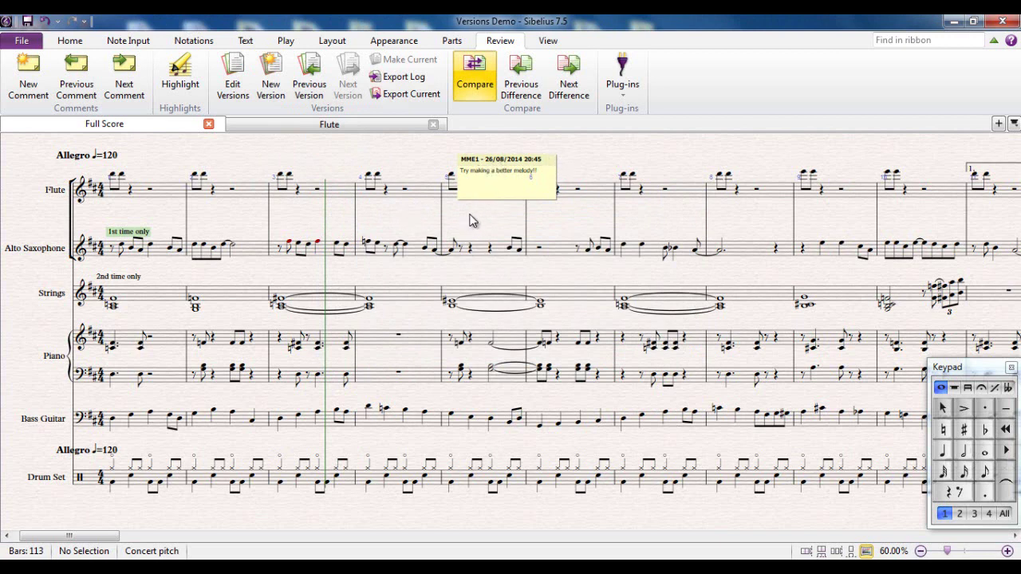
Delete the 'Try making a better melody!!' comment from the flute staff and clear the selection.
click(552, 163)
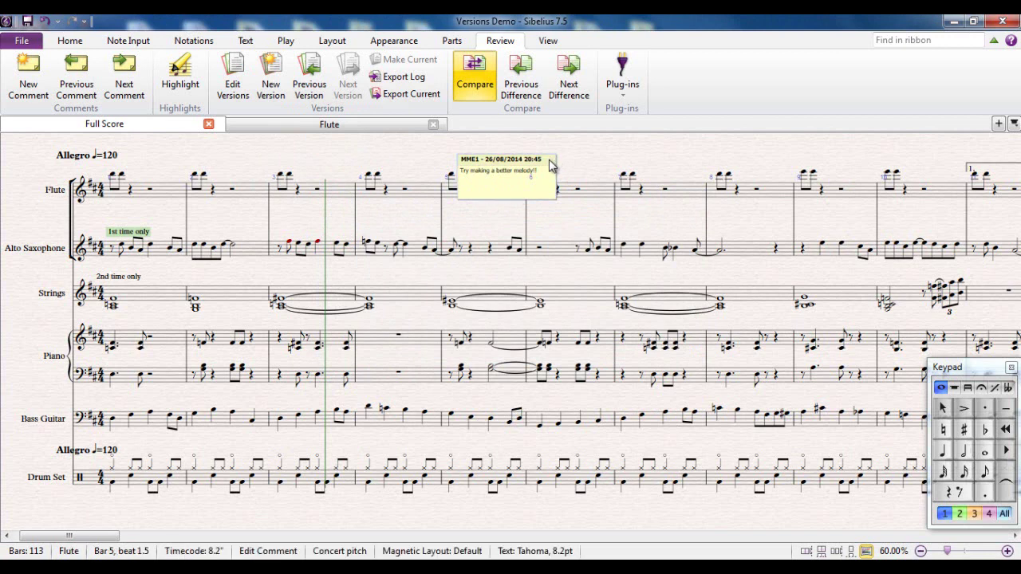
key(Delete)
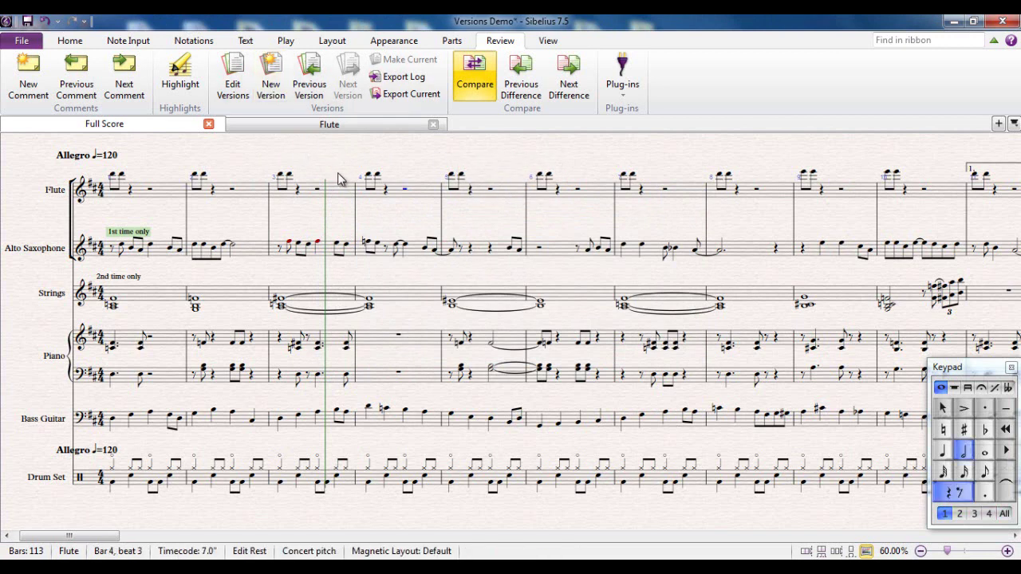
click(349, 167)
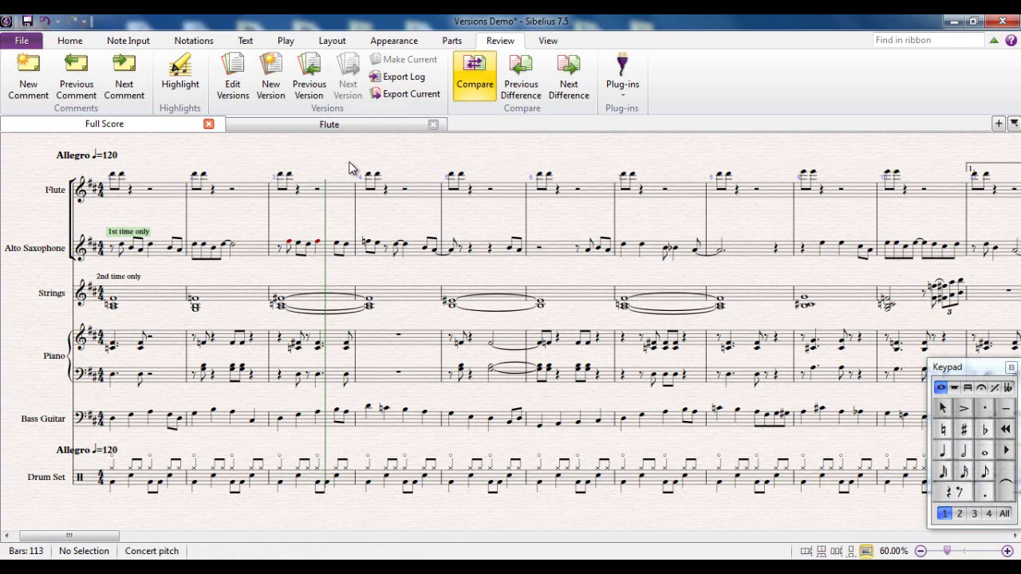
Open Edit Versions and read the comments on the Added comment, Flute and Strings versions.
click(238, 94)
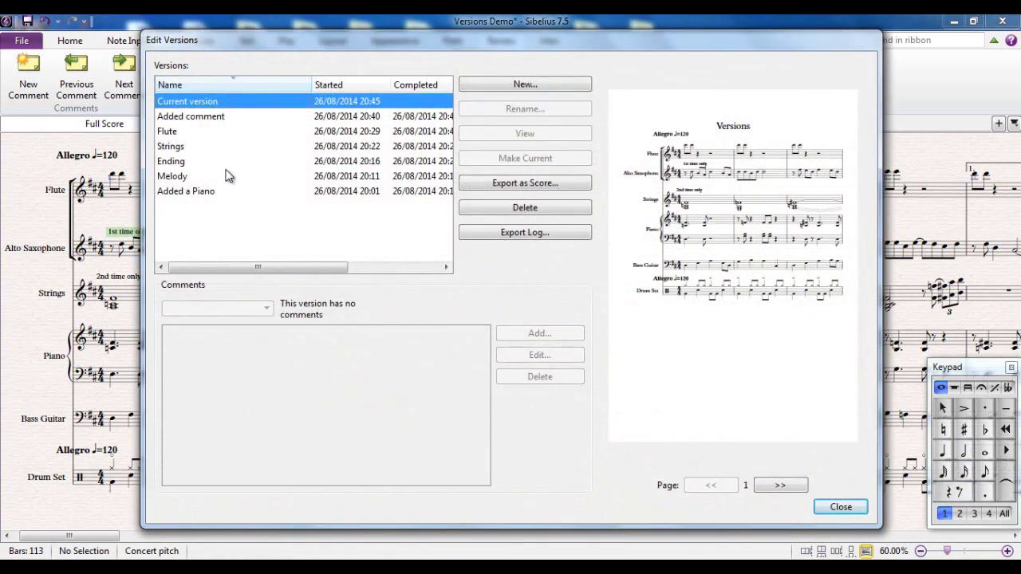
click(187, 118)
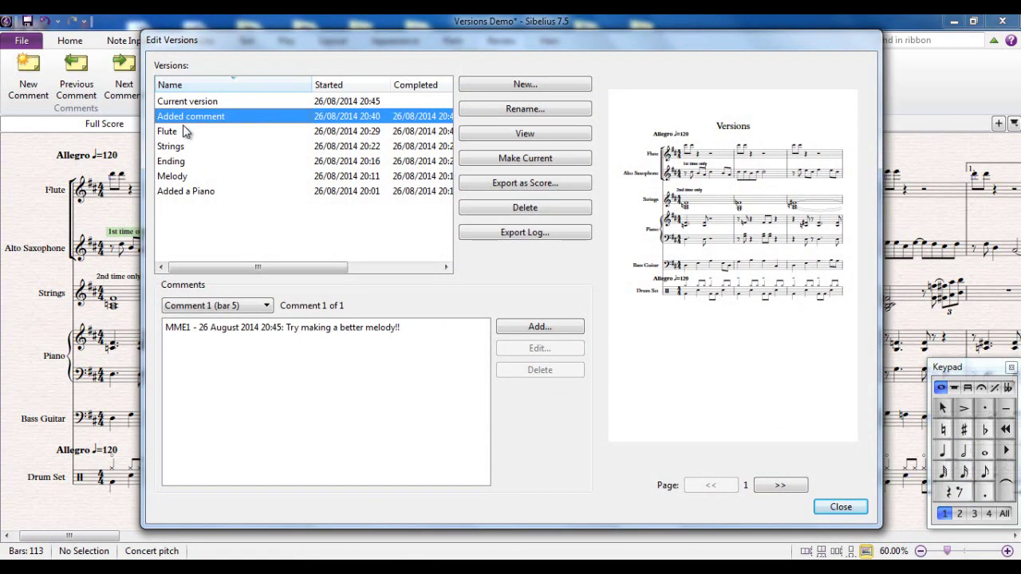
key(Down)
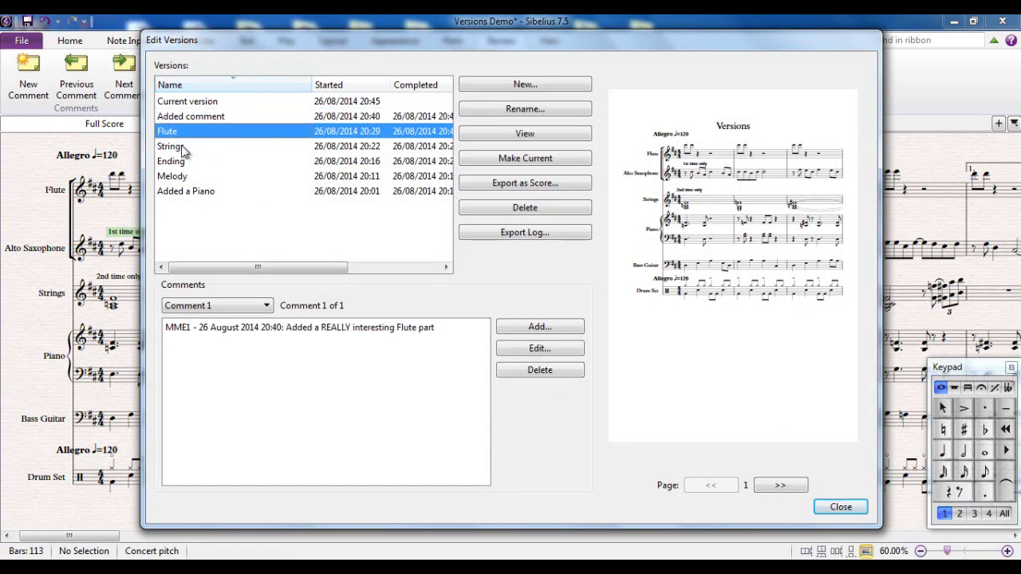
click(183, 147)
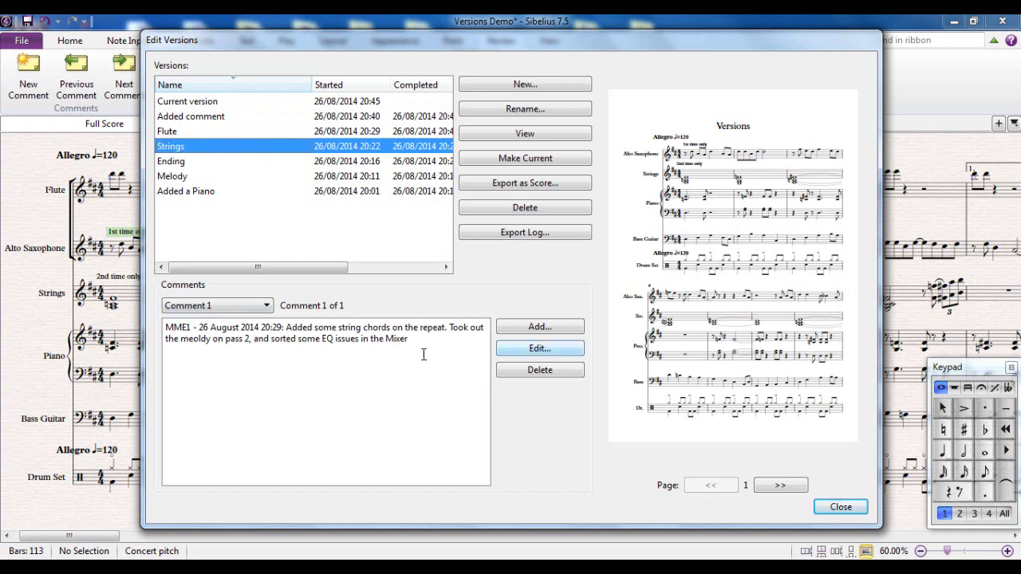
Add the comment 'I like the strings, but try them on a guitar instead' to the Strings version.
click(556, 330)
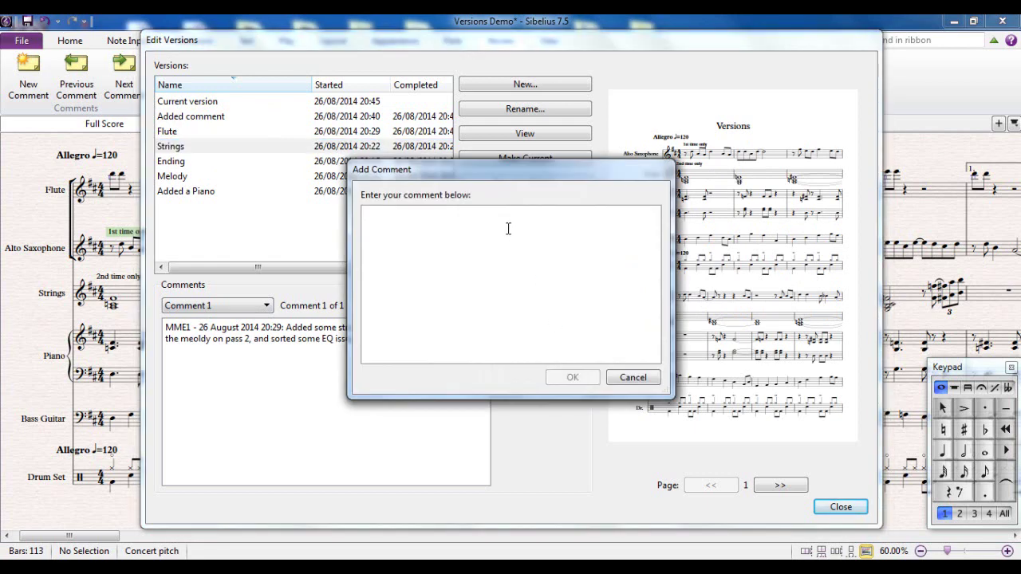
text(I lik)
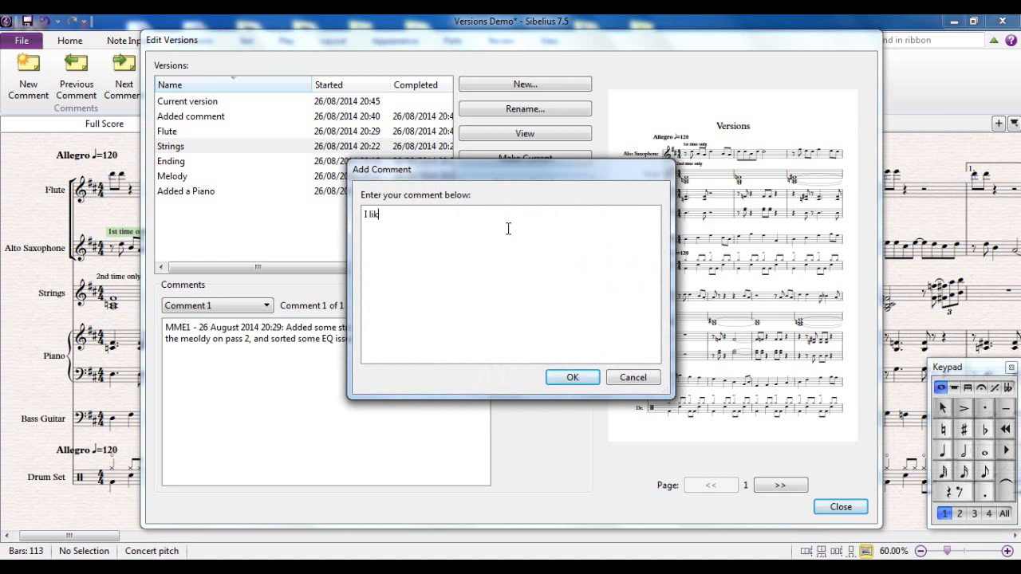
text(e the strings, but try them)
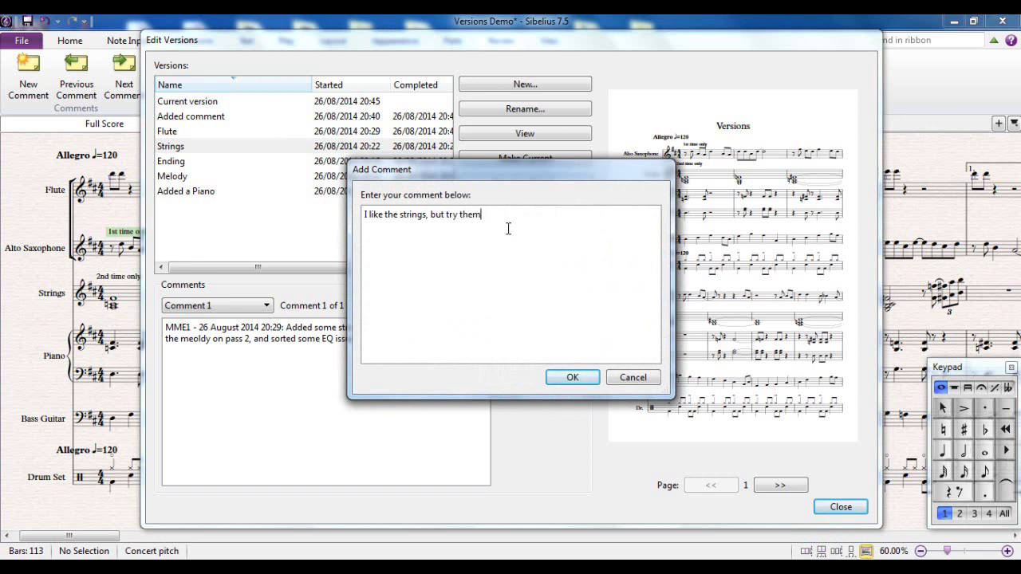
text( on a guitar instead)
click(574, 380)
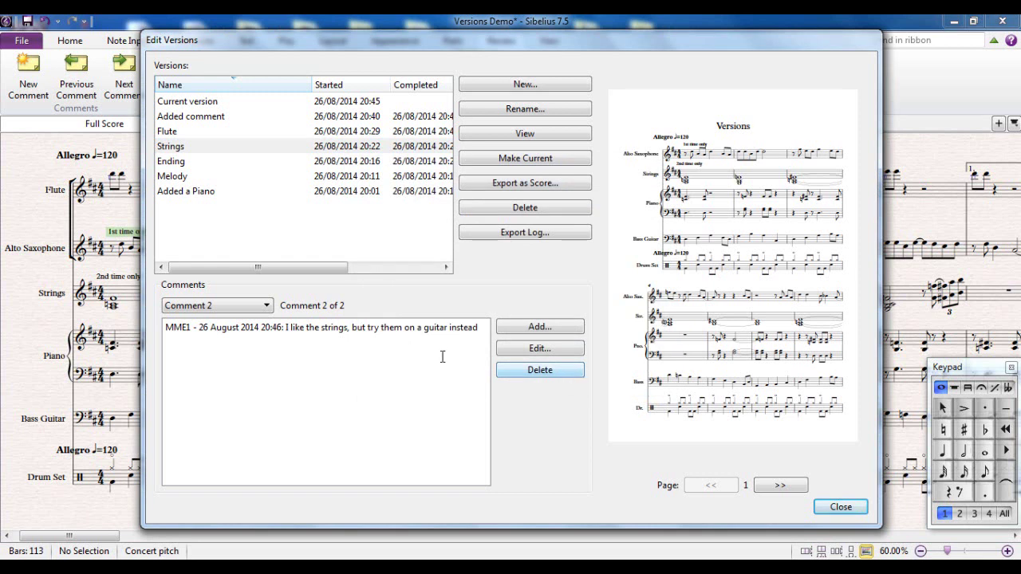
Switch between Comment 1 and Comment 2 on the Strings version, then close Edit Versions.
click(267, 305)
click(244, 320)
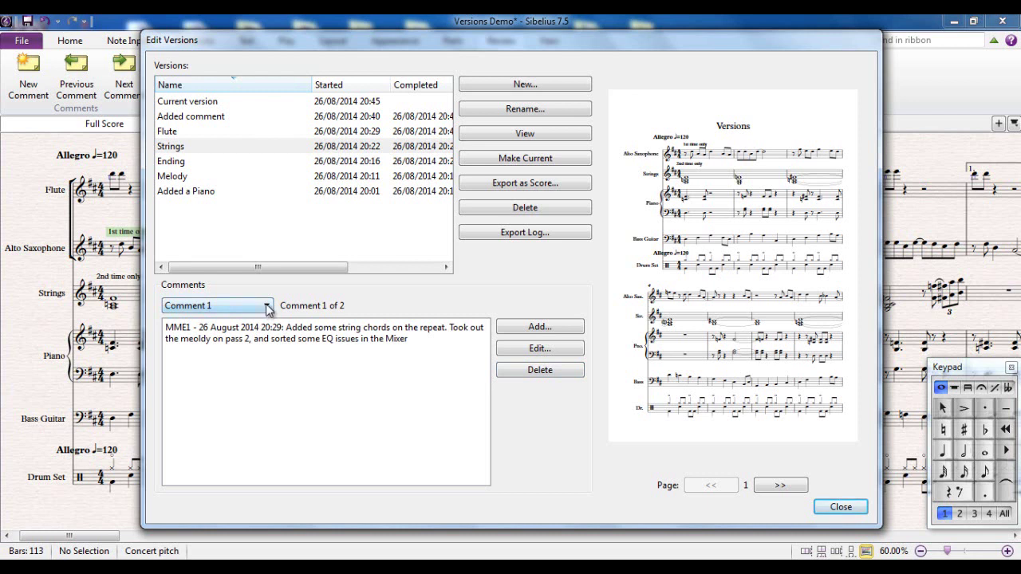
click(268, 306)
click(247, 332)
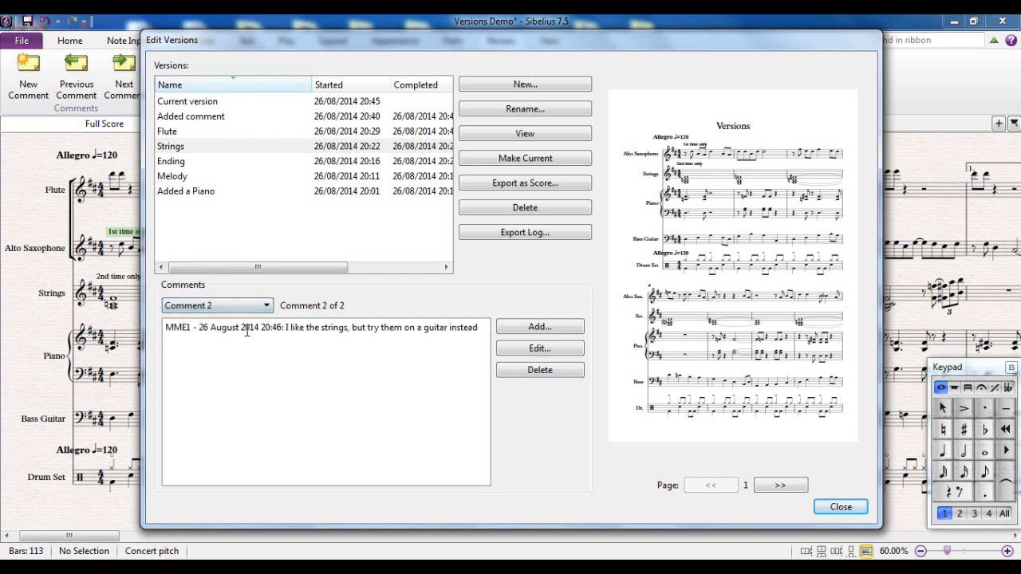
triple_click(189, 328)
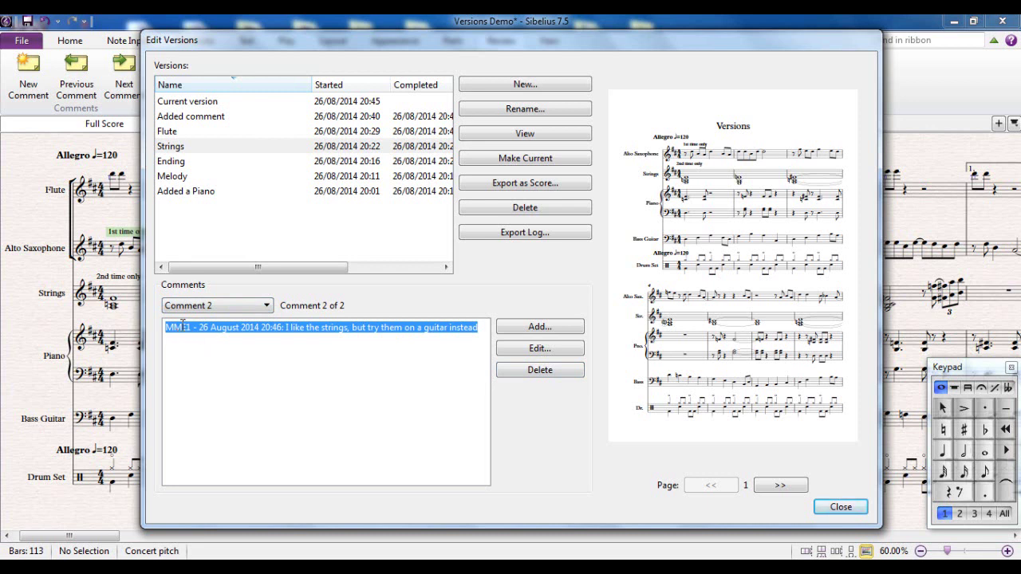
click(200, 305)
click(199, 316)
click(197, 327)
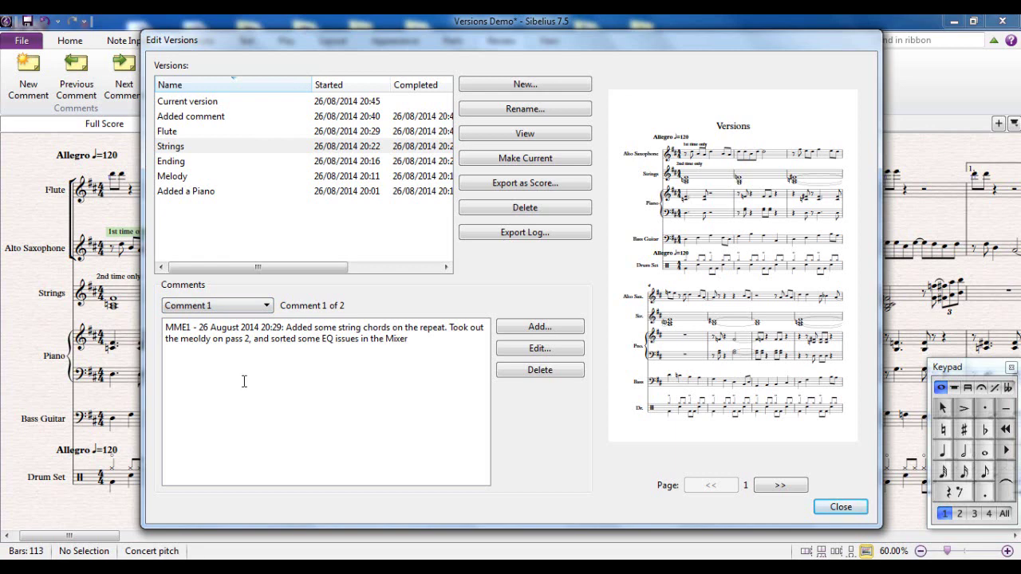
click(271, 307)
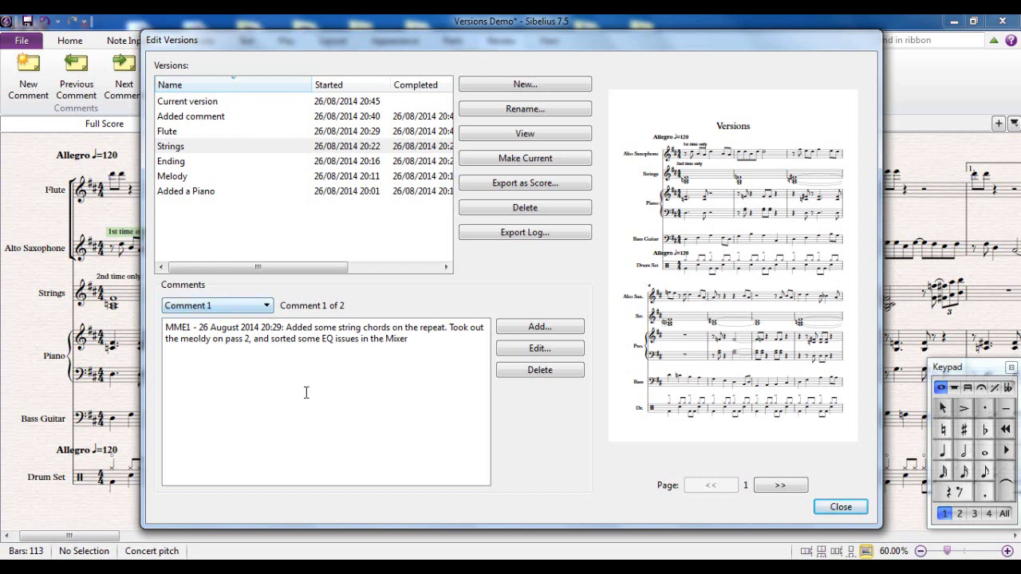
click(841, 507)
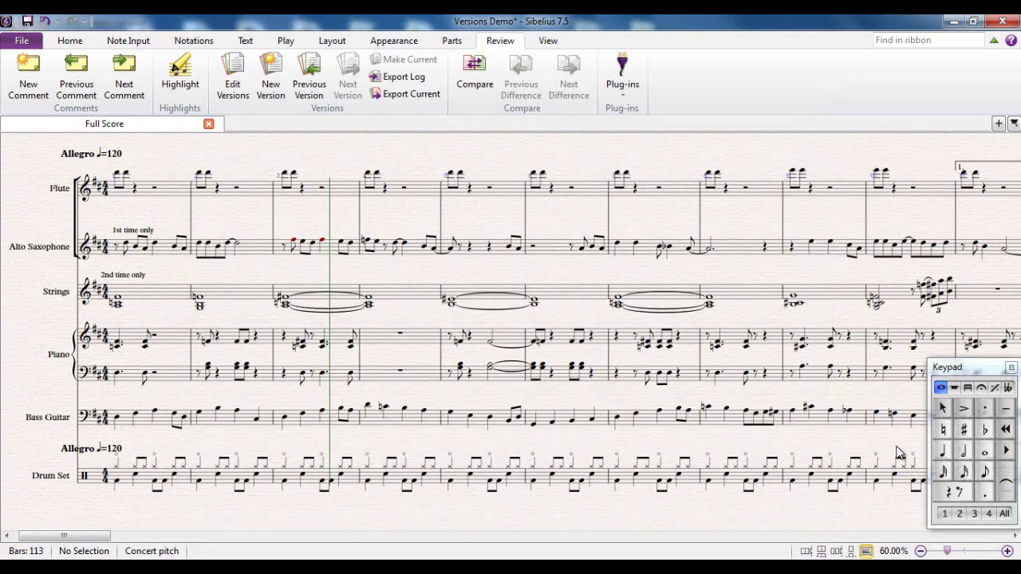